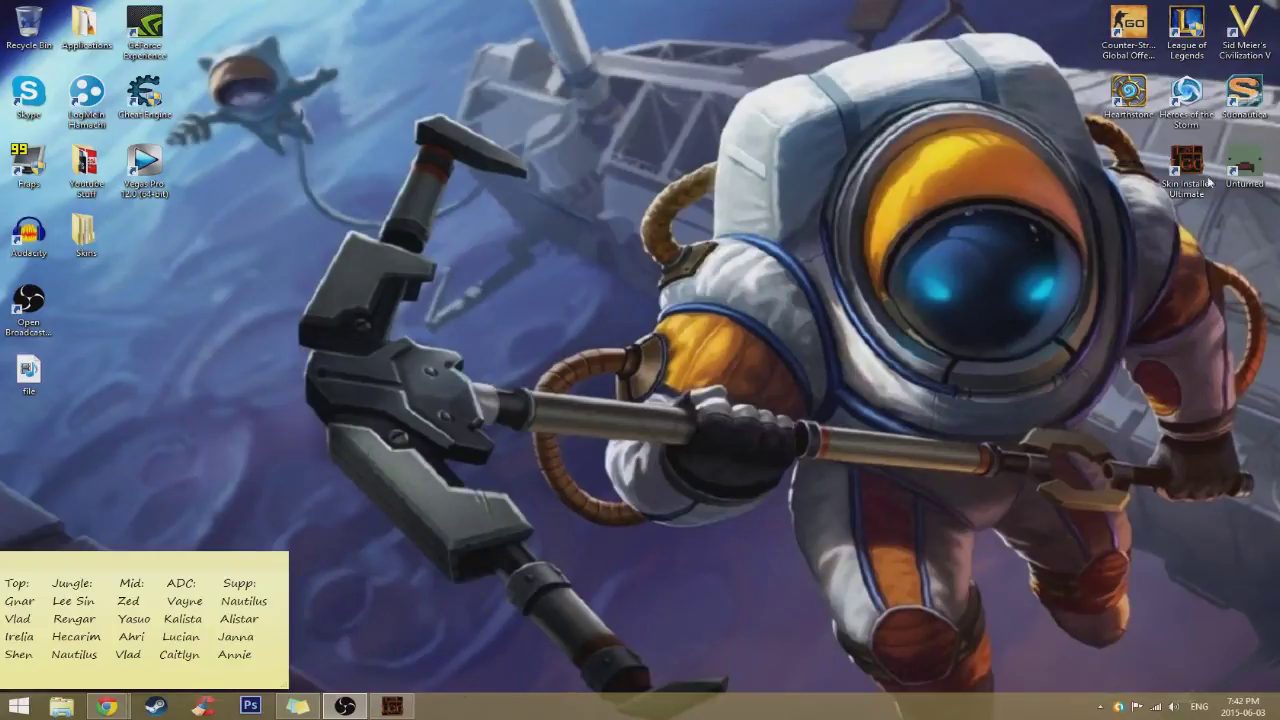
# Step: Move the Skin Installer Ultimate desktop shortcut to mid-screen, then put it back with the others
pyautogui.moveTo(1208, 182); pyautogui.dragTo(574, 330)
pyautogui.click(601, 289)
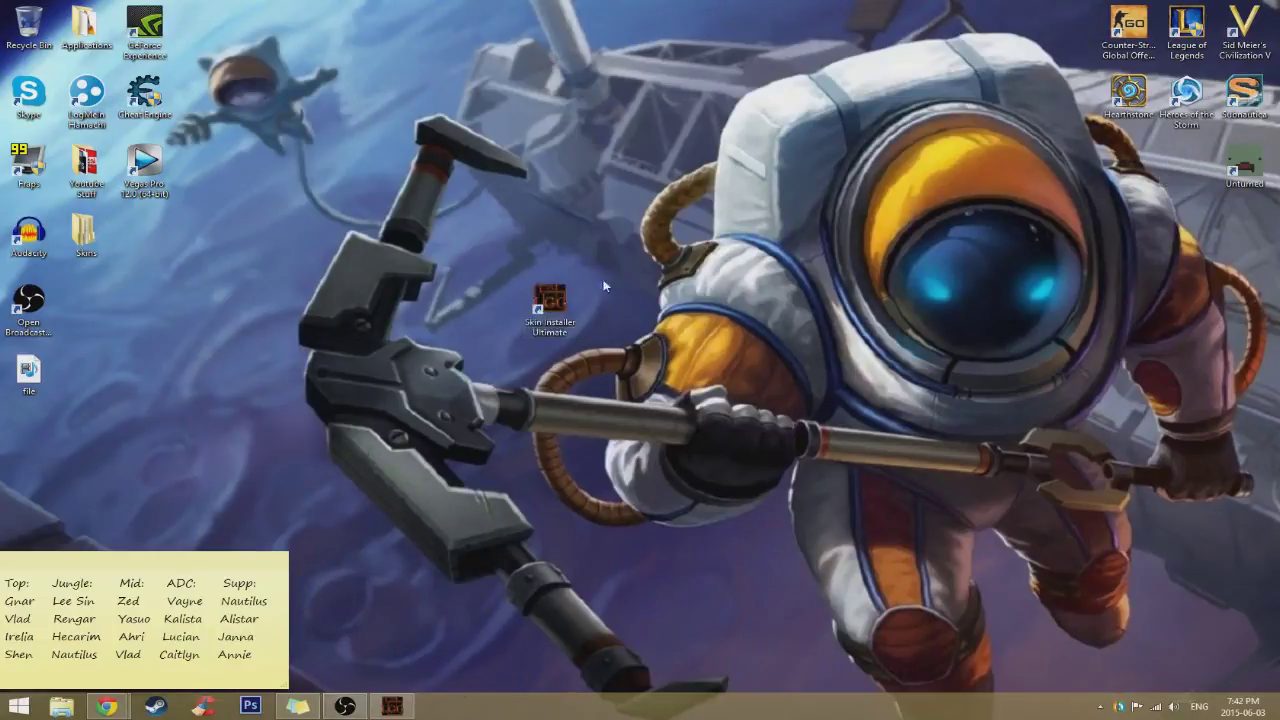
pyautogui.moveTo(552, 303)
pyautogui.mouseDown()
pyautogui.moveTo(860, 320)
pyautogui.moveTo(1108, 180)
pyautogui.moveTo(1180, 172)
pyautogui.mouseUp()
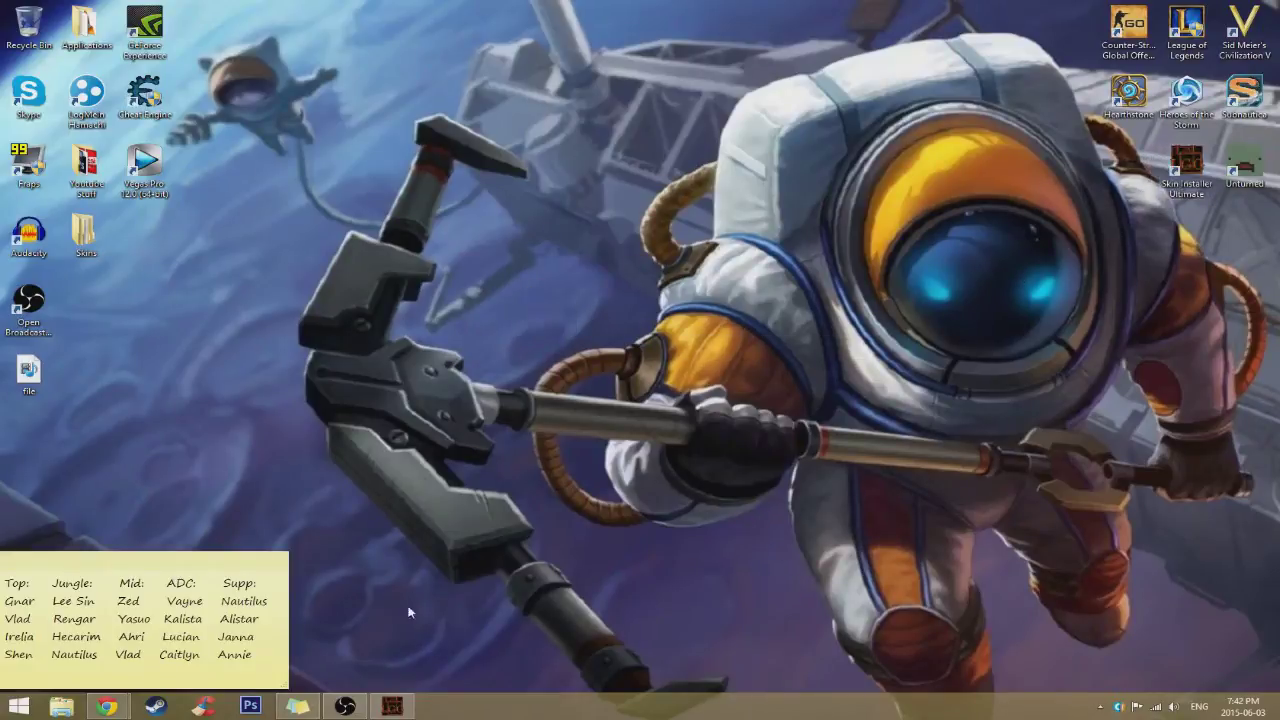
# Step: Briefly restore the LoL Skin Installer window, minimize it, and bring up the LeagueCraft browser
pyautogui.click(391, 706)
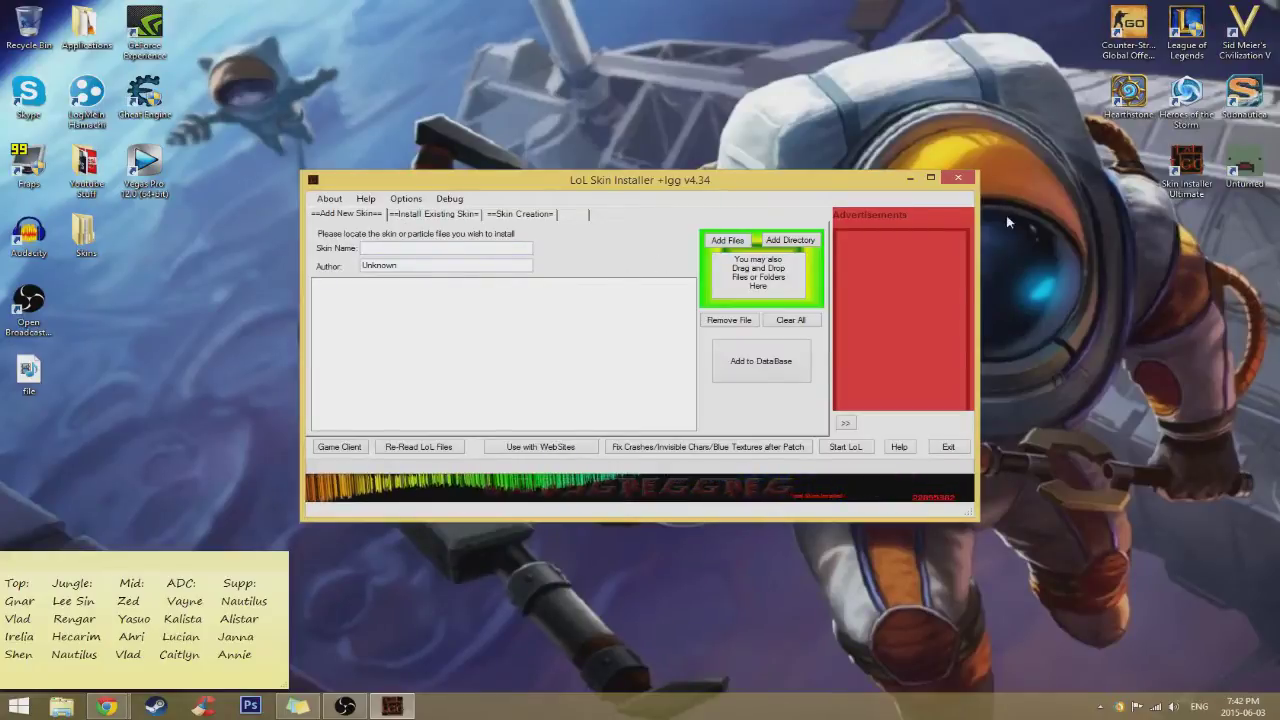
pyautogui.click(910, 178)
pyautogui.moveTo(106, 706)
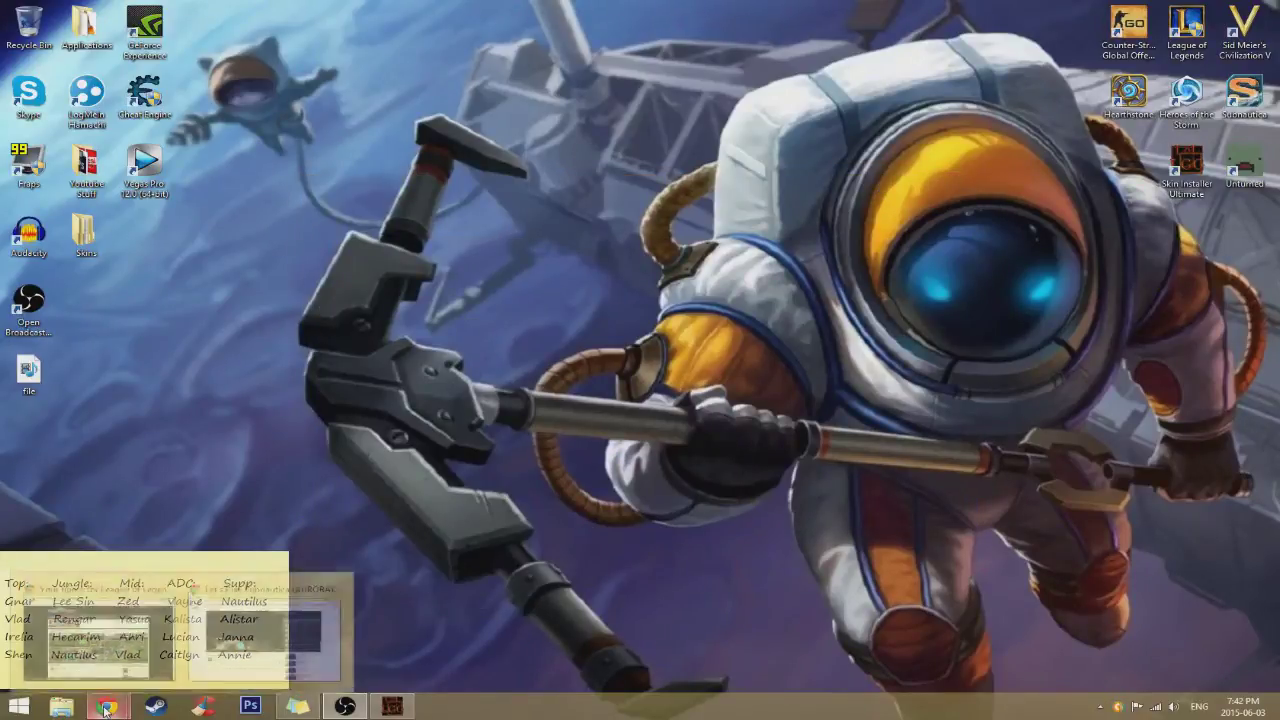
pyautogui.click(130, 657)
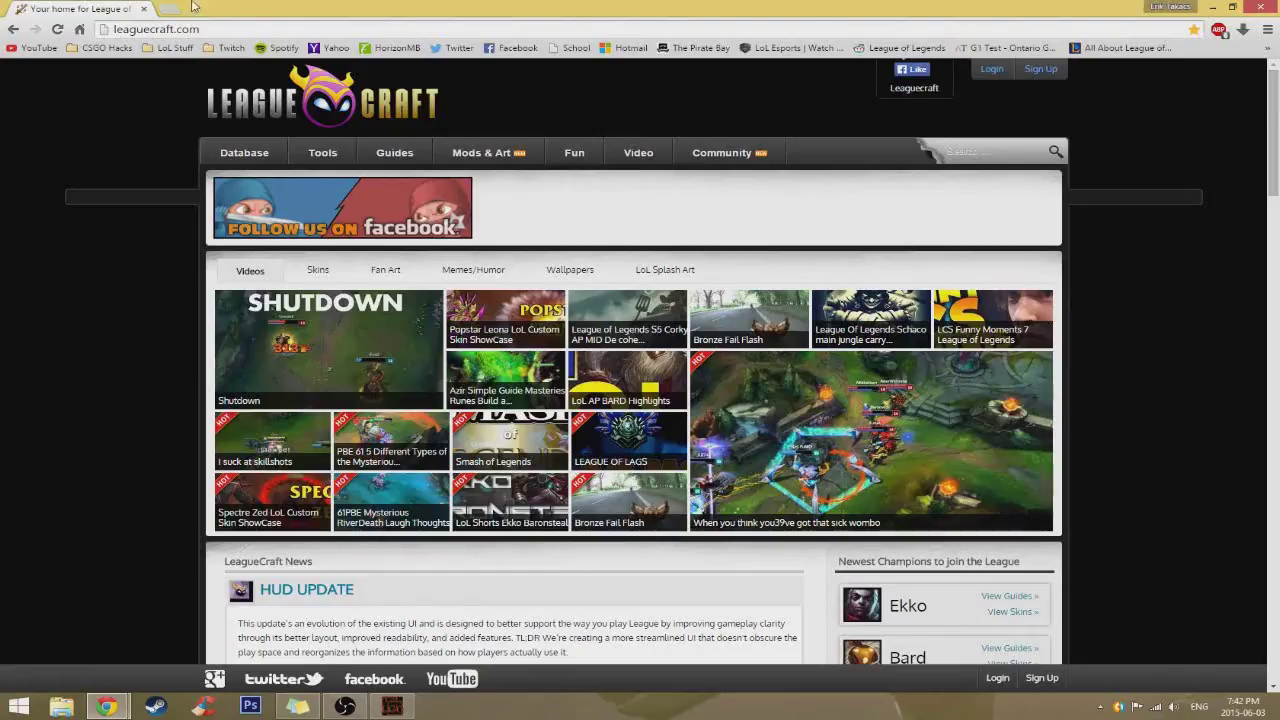
# Step: Search 'skin in' in a new tab, view the SIU Updates result, then close that tab
pyautogui.hotkey('ctrl', 't')
pyautogui.write('skin installer ultimate')
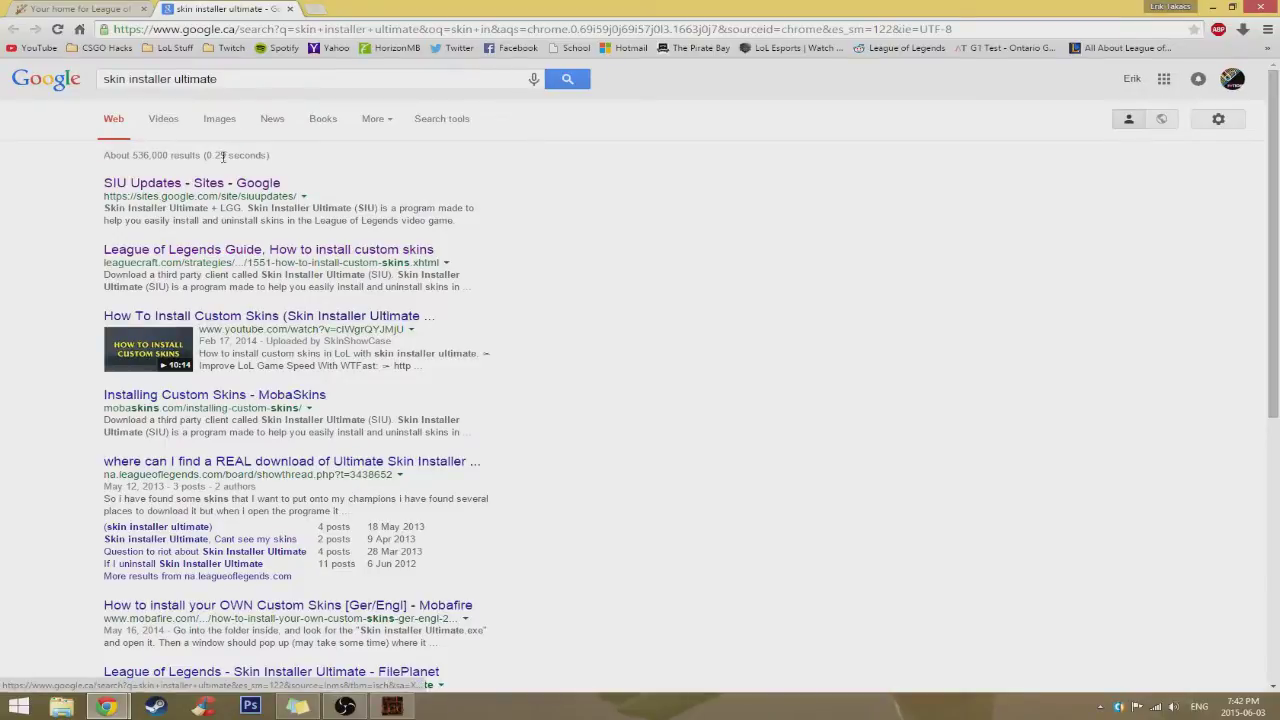
pyautogui.click(166, 190)
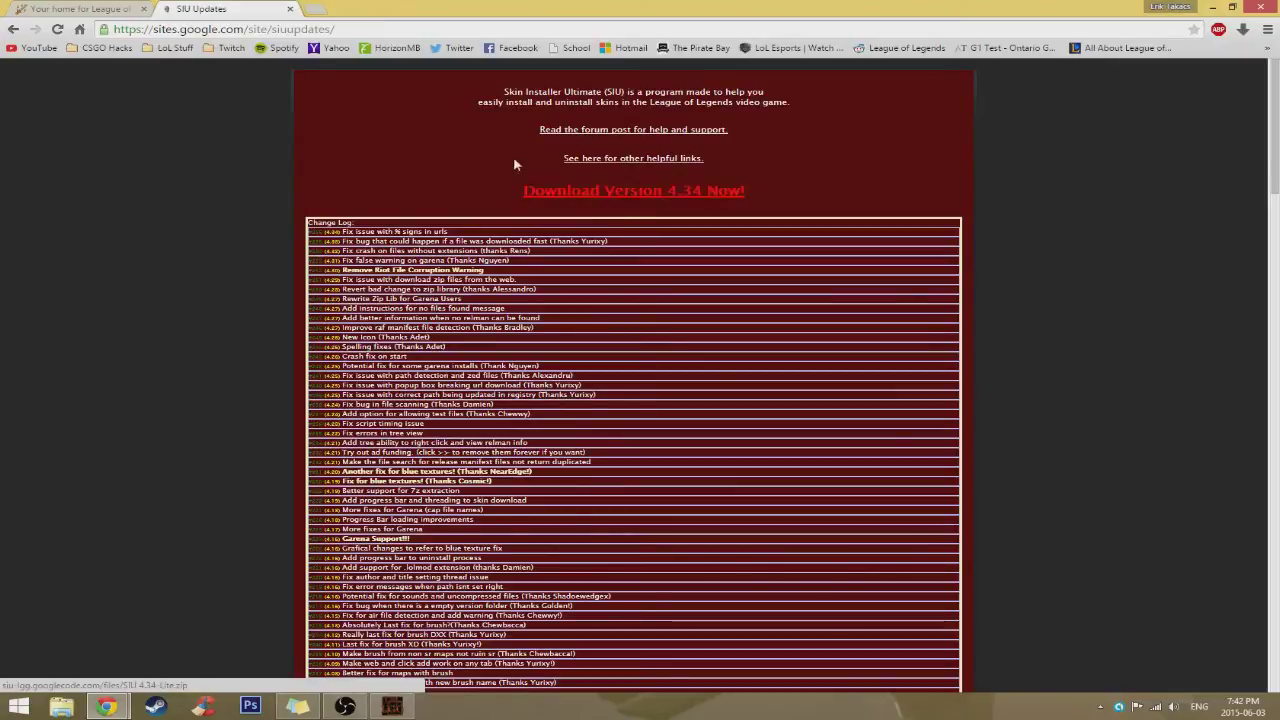
pyautogui.click(291, 9)
# Step: Restore the LoL Skin Installer window, nudge it slightly upward, then return to the LeagueCraft browser
pyautogui.click(1212, 7)
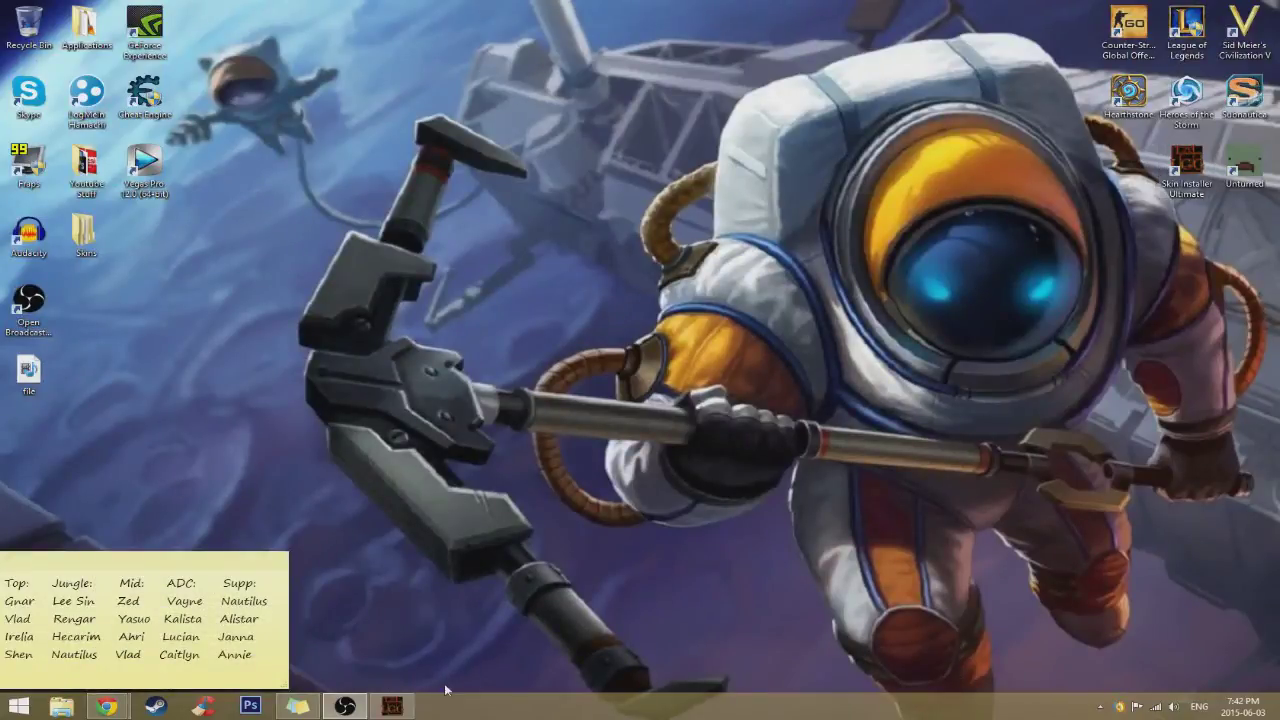
pyautogui.click(392, 706)
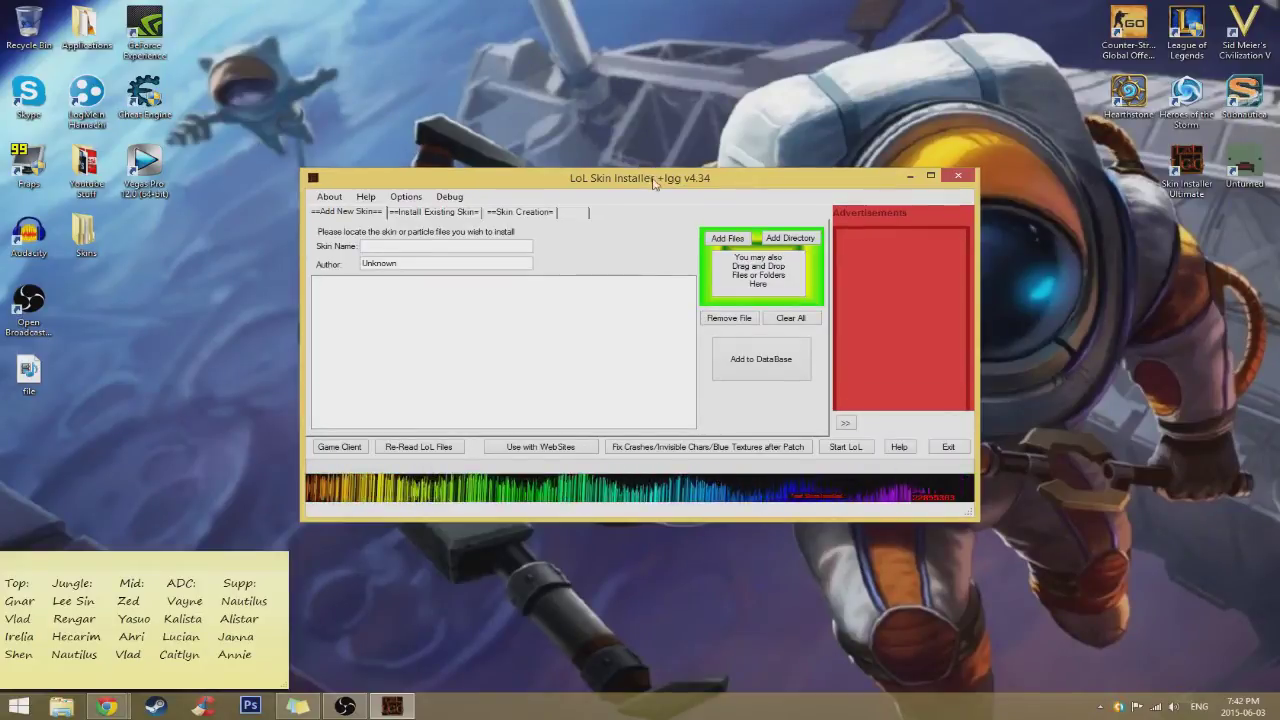
pyautogui.moveTo(654, 182); pyautogui.dragTo(651, 169)
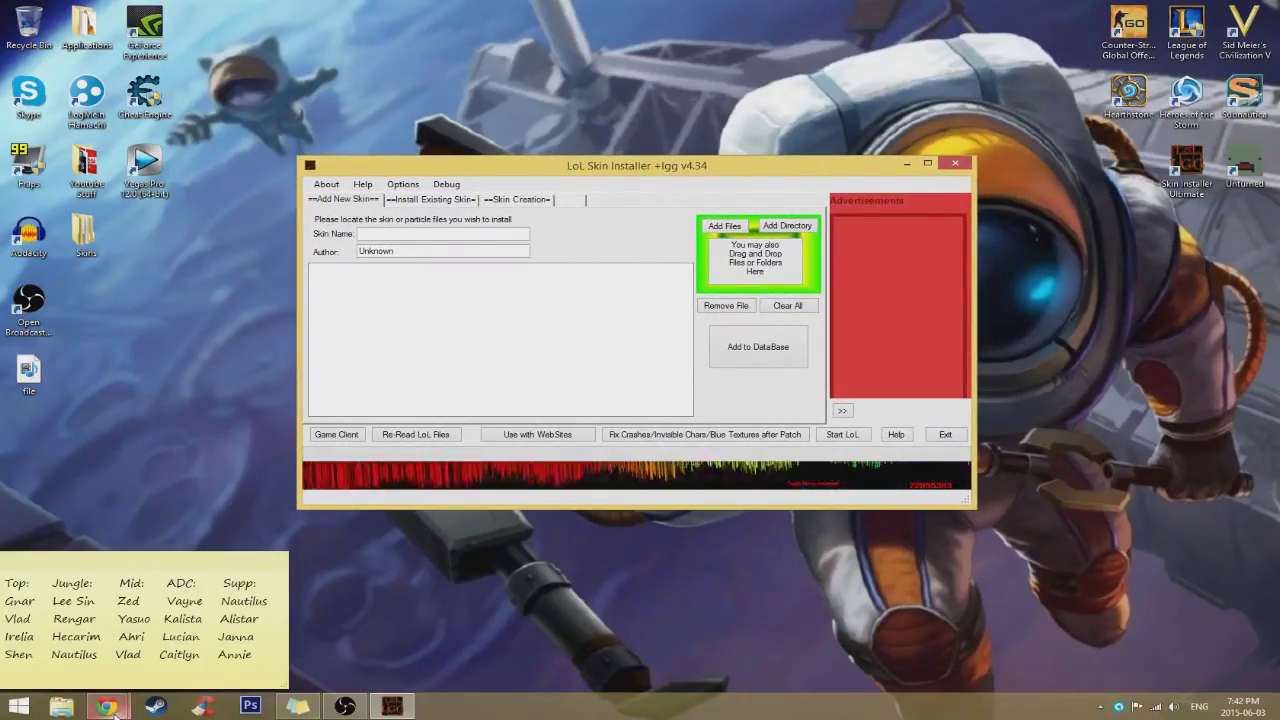
pyautogui.moveTo(113, 711)
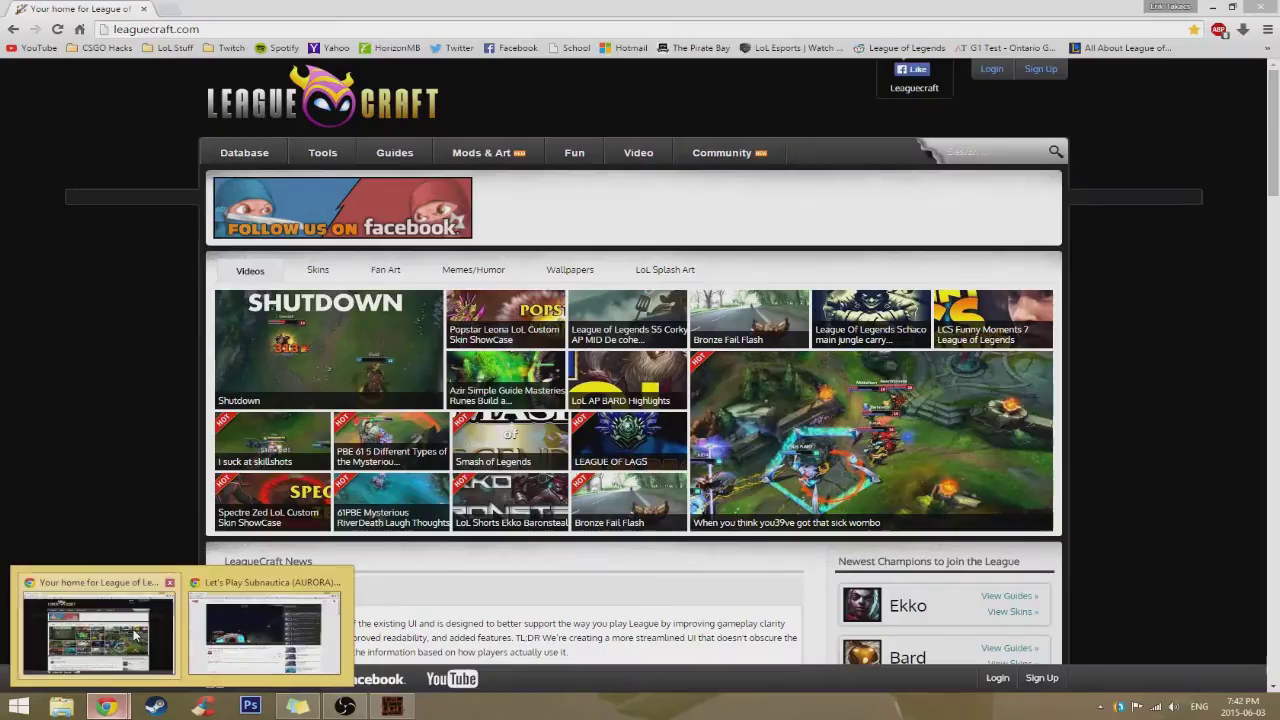
pyautogui.click(95, 625)
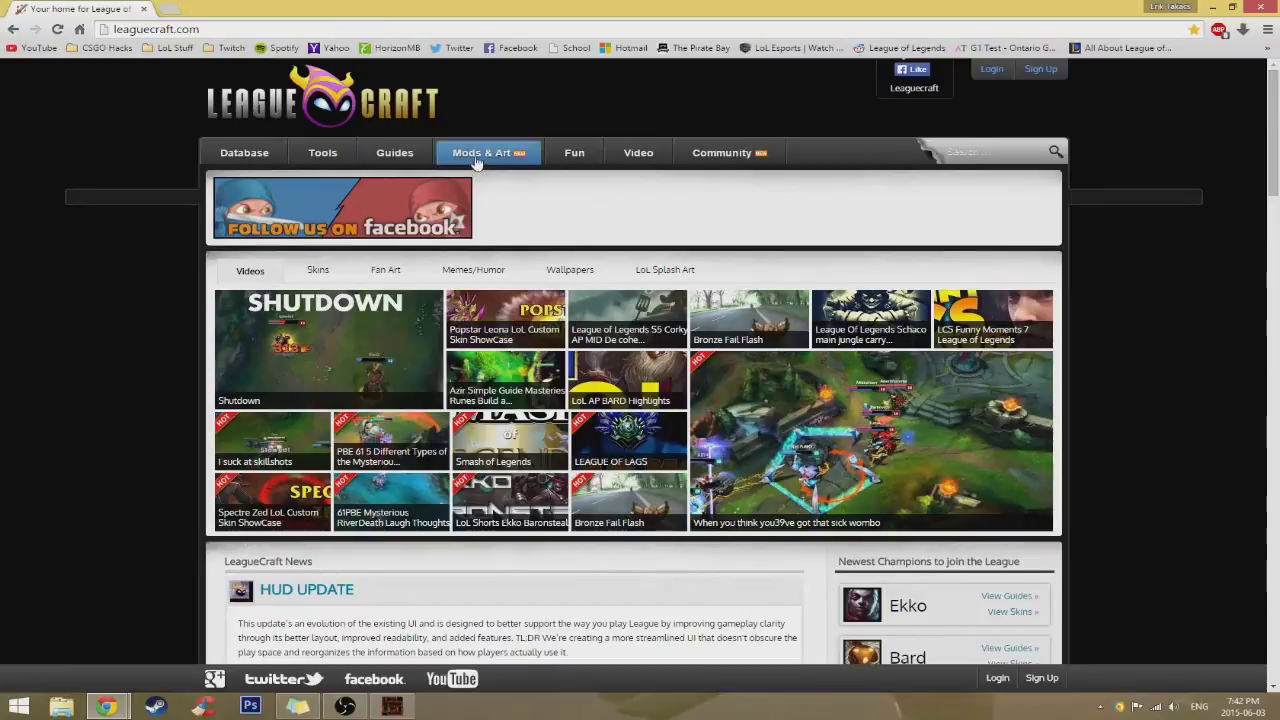
# Step: Open LeagueCraft's All Skins listing, filter it to the Yasuo champion, and scroll to the results
pyautogui.moveTo(477, 162)
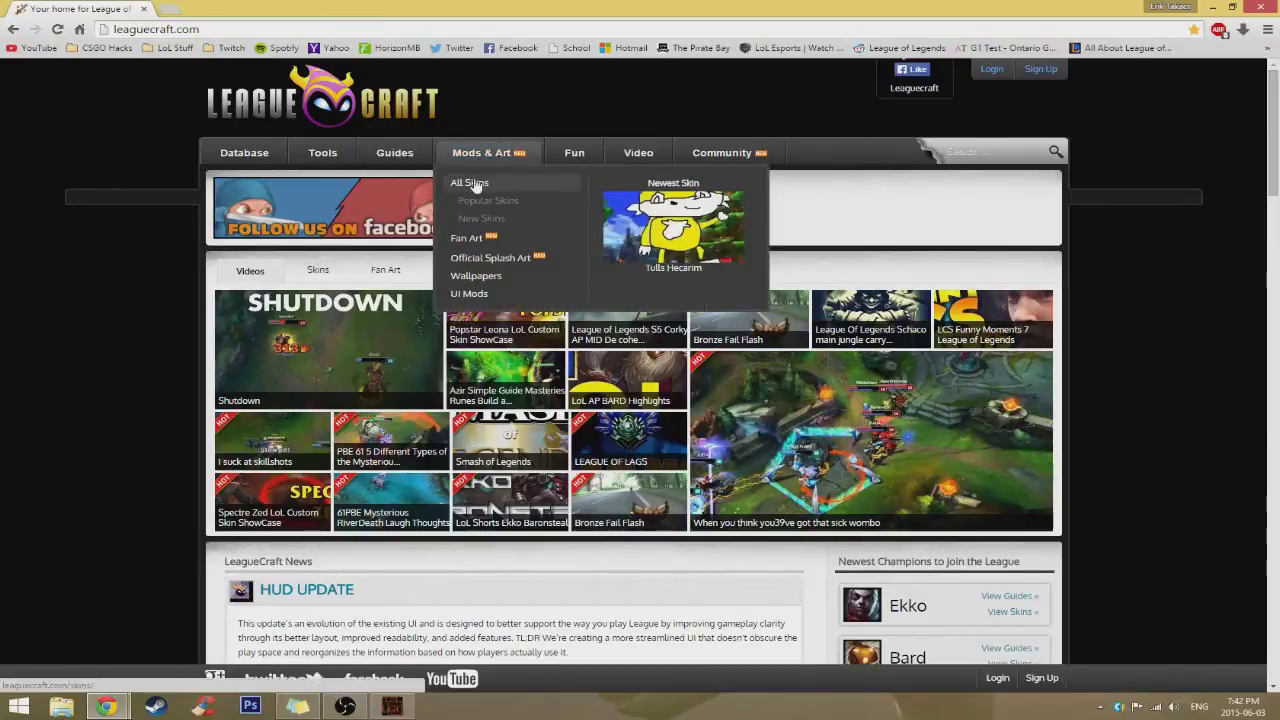
pyautogui.click(476, 182)
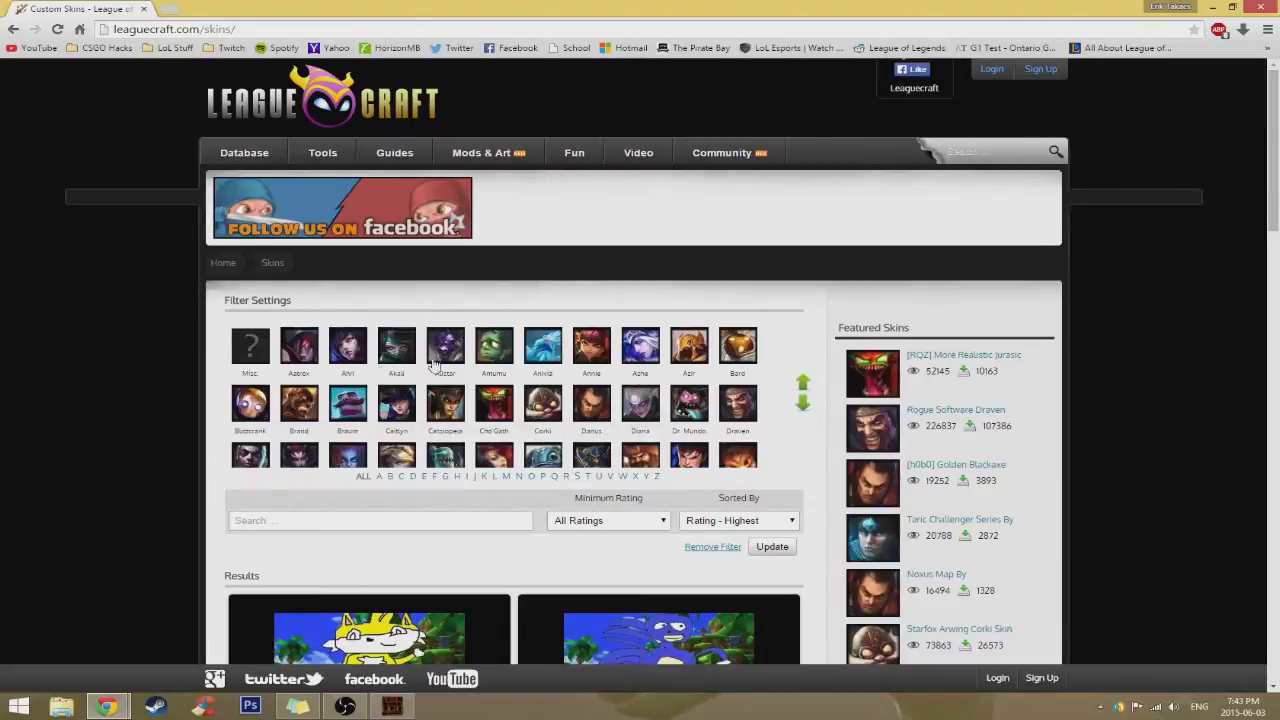
pyautogui.click(799, 415)
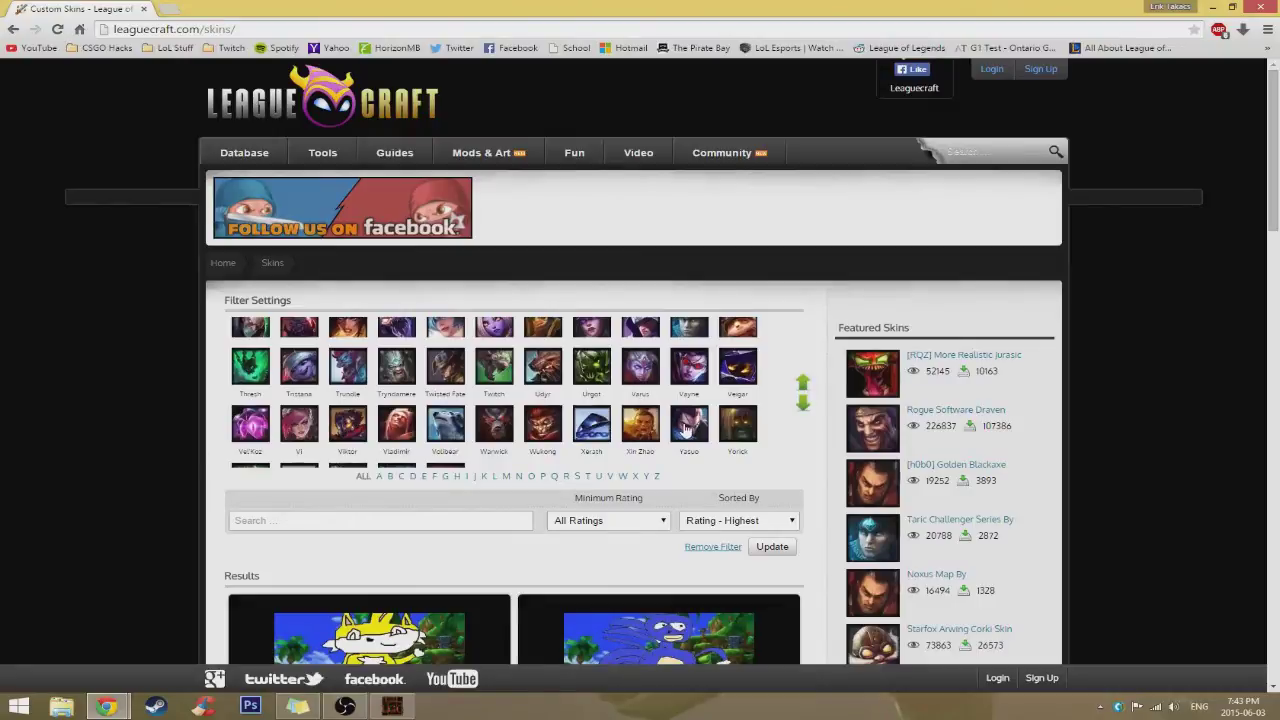
pyautogui.click(687, 429)
pyautogui.scroll(-5, 88, 436)
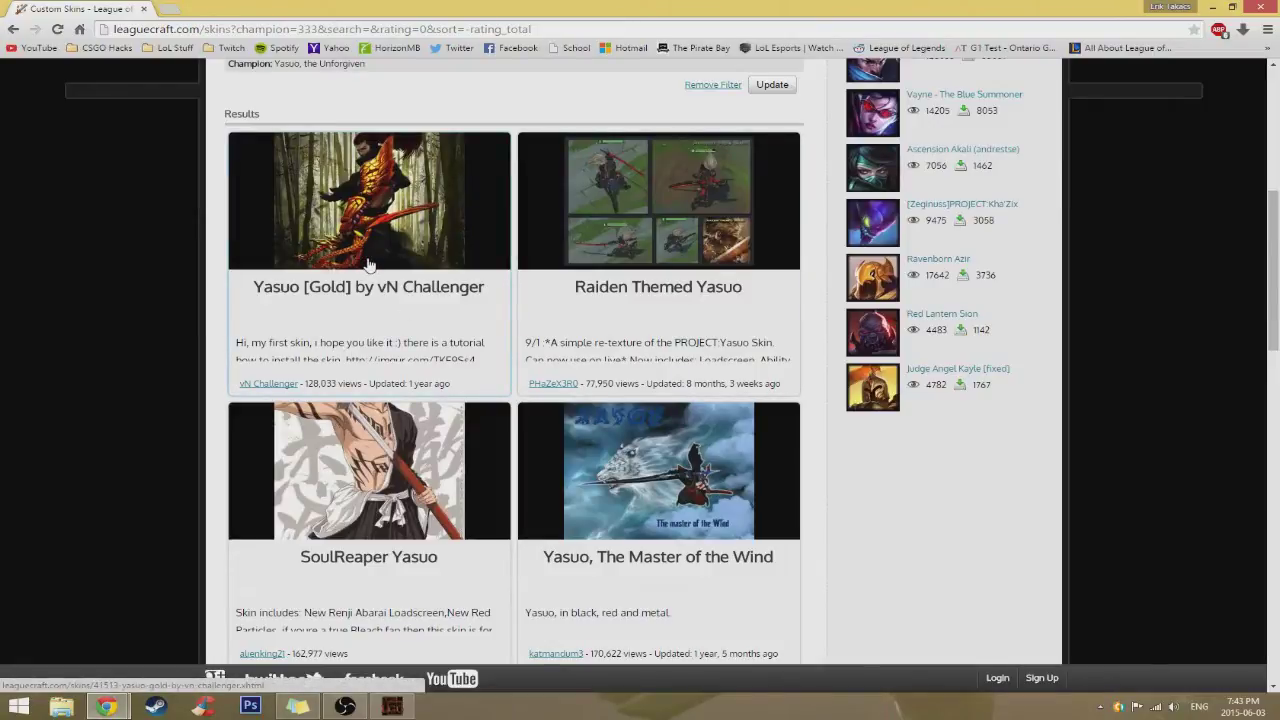
# Step: Open the Yasuo [Gold] by vN Challenger page and start its download
pyautogui.click(349, 226)
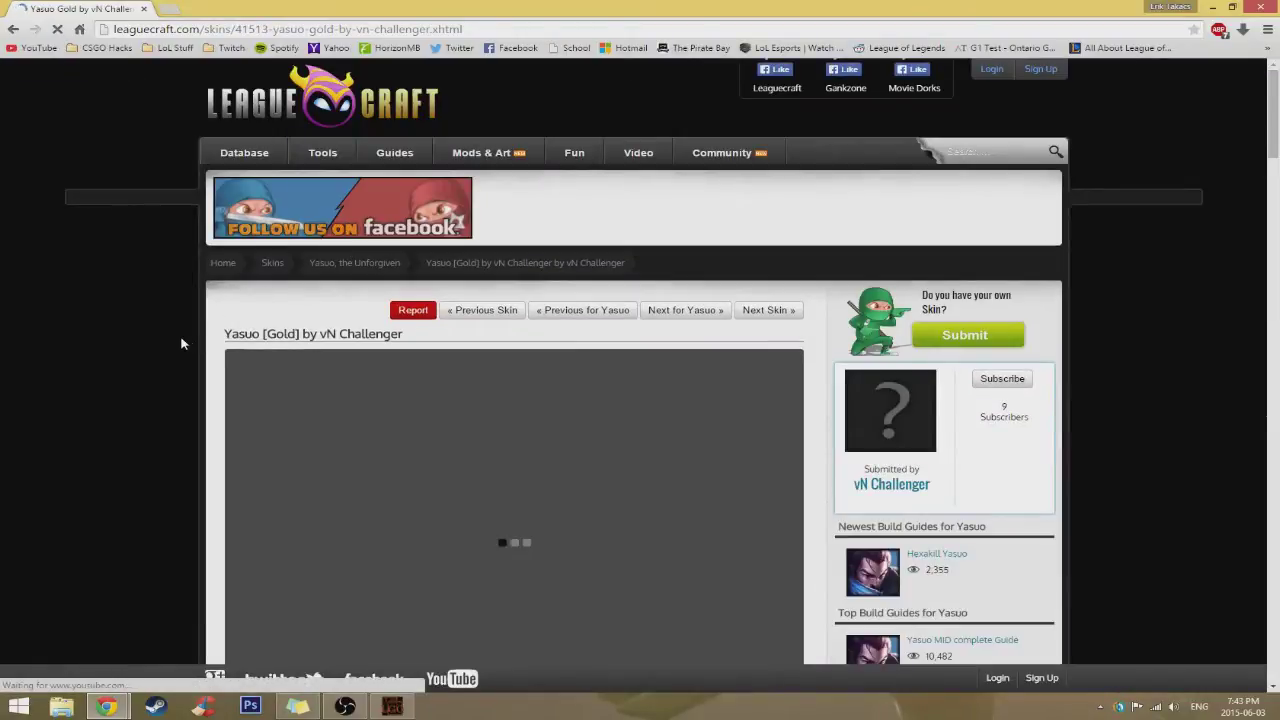
pyautogui.scroll(-4, 186, 340)
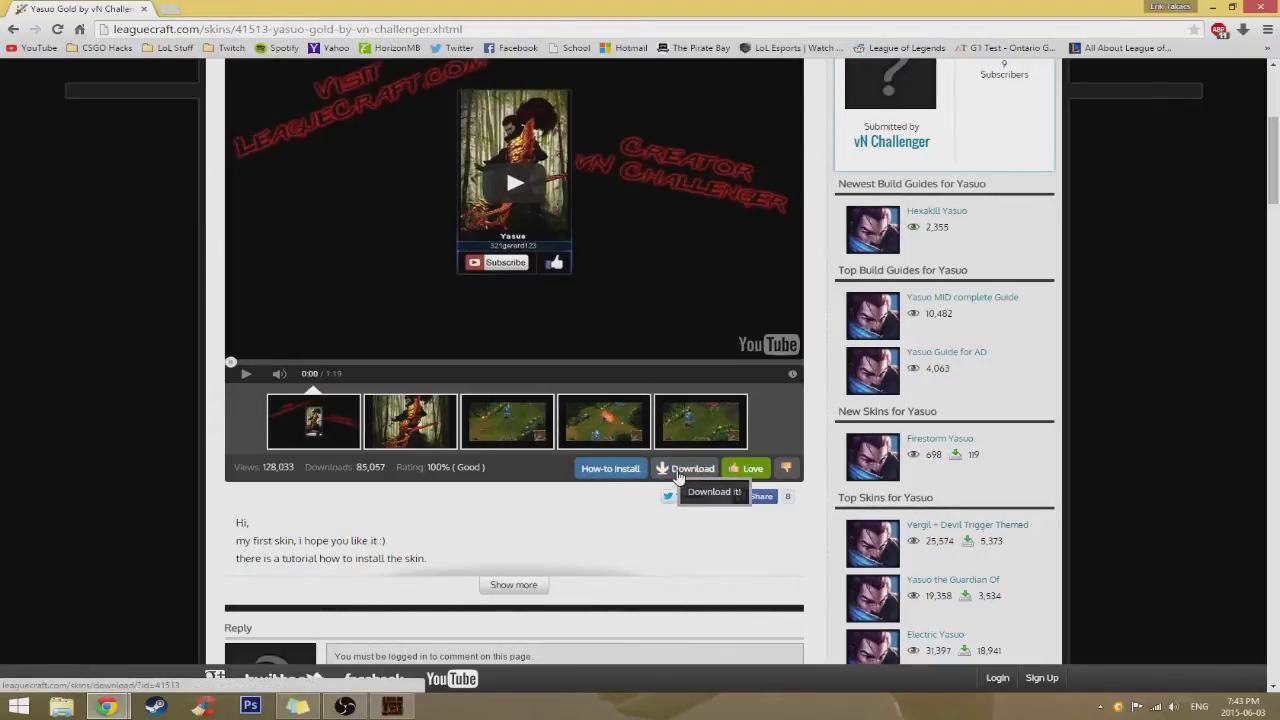
pyautogui.click(679, 477)
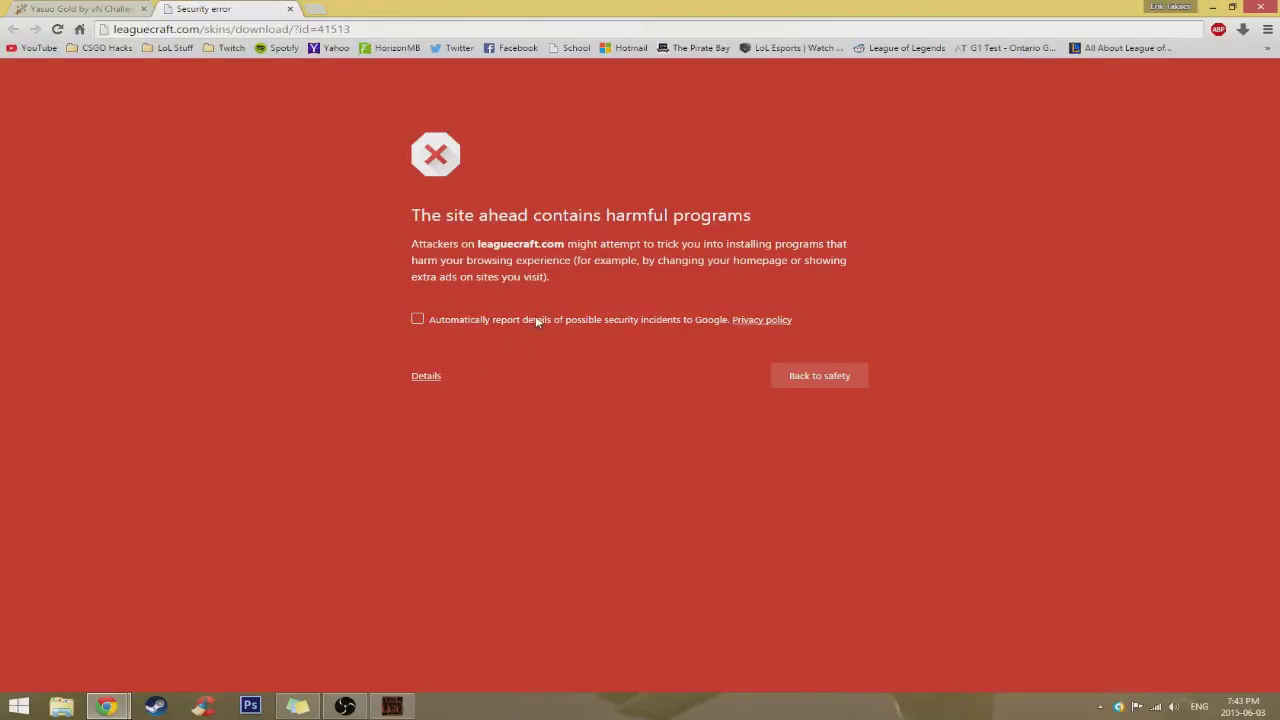
# Step: Expand the warning's details and proceed to the leaguecraft site anyway
pyautogui.click(424, 378)
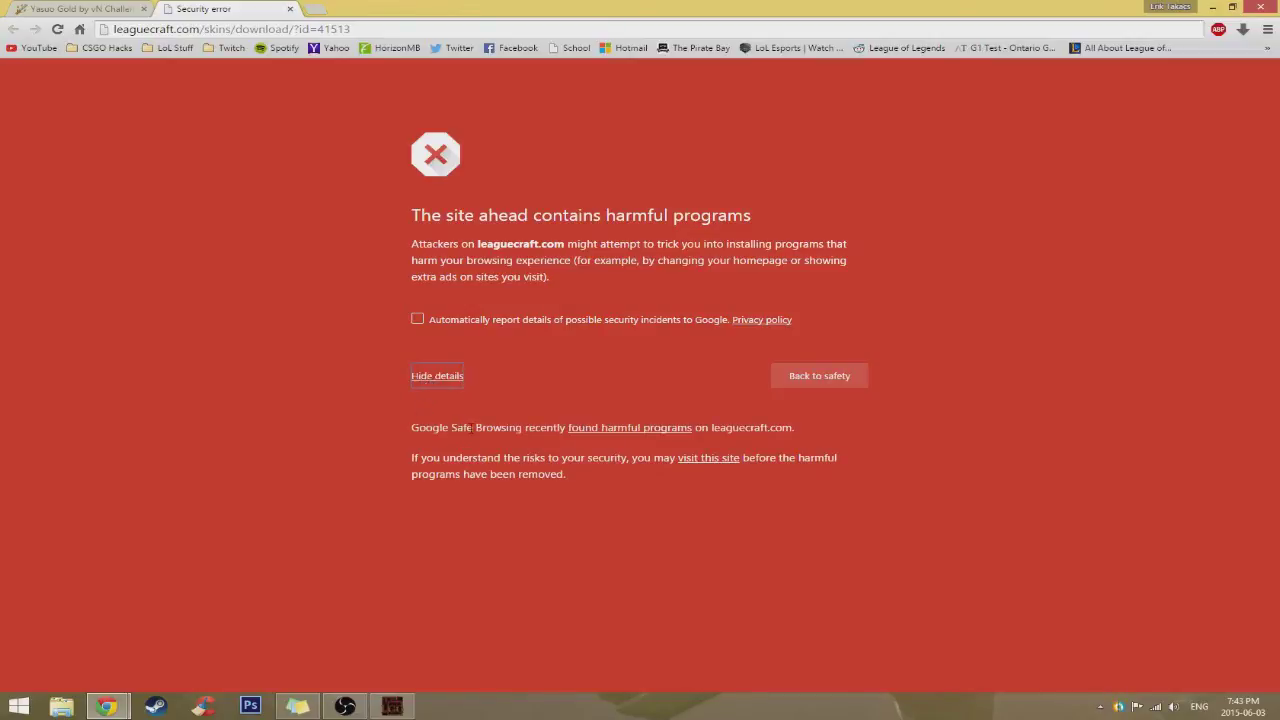
pyautogui.click(722, 462)
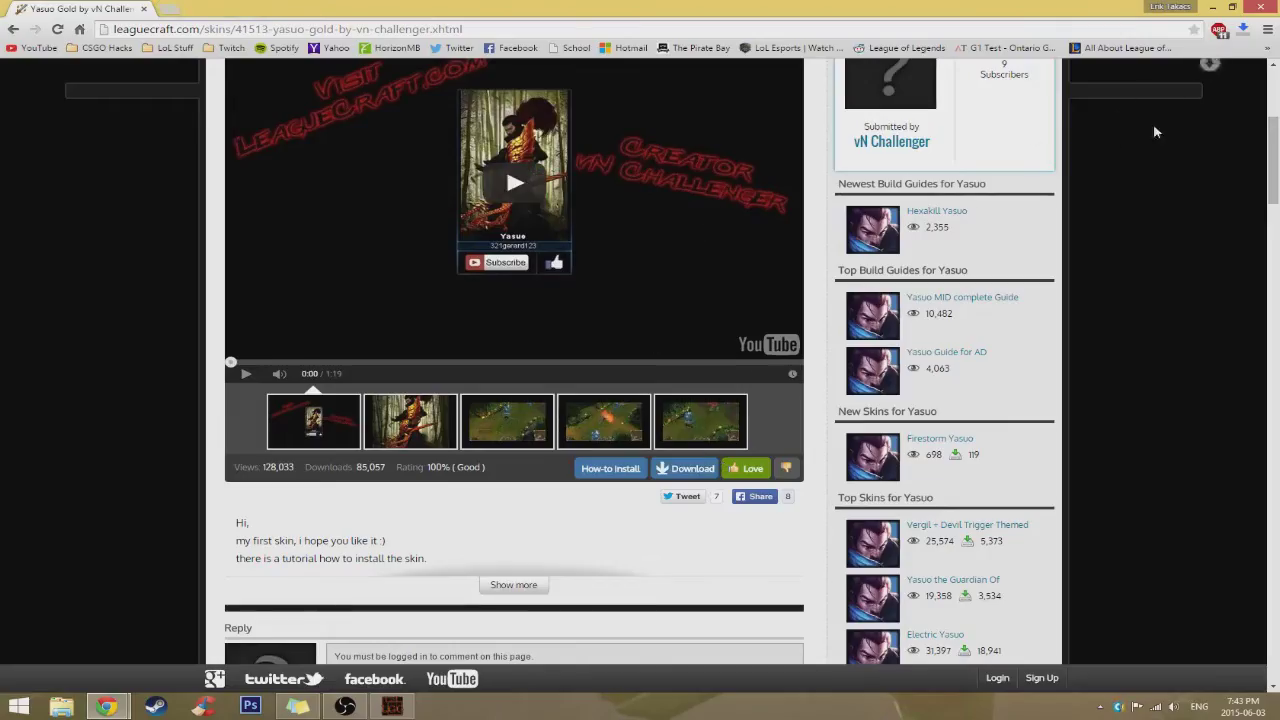
# Step: Open the downloaded 41513 (1).zip from Chrome's downloads list in WinRAR
pyautogui.click(1242, 31)
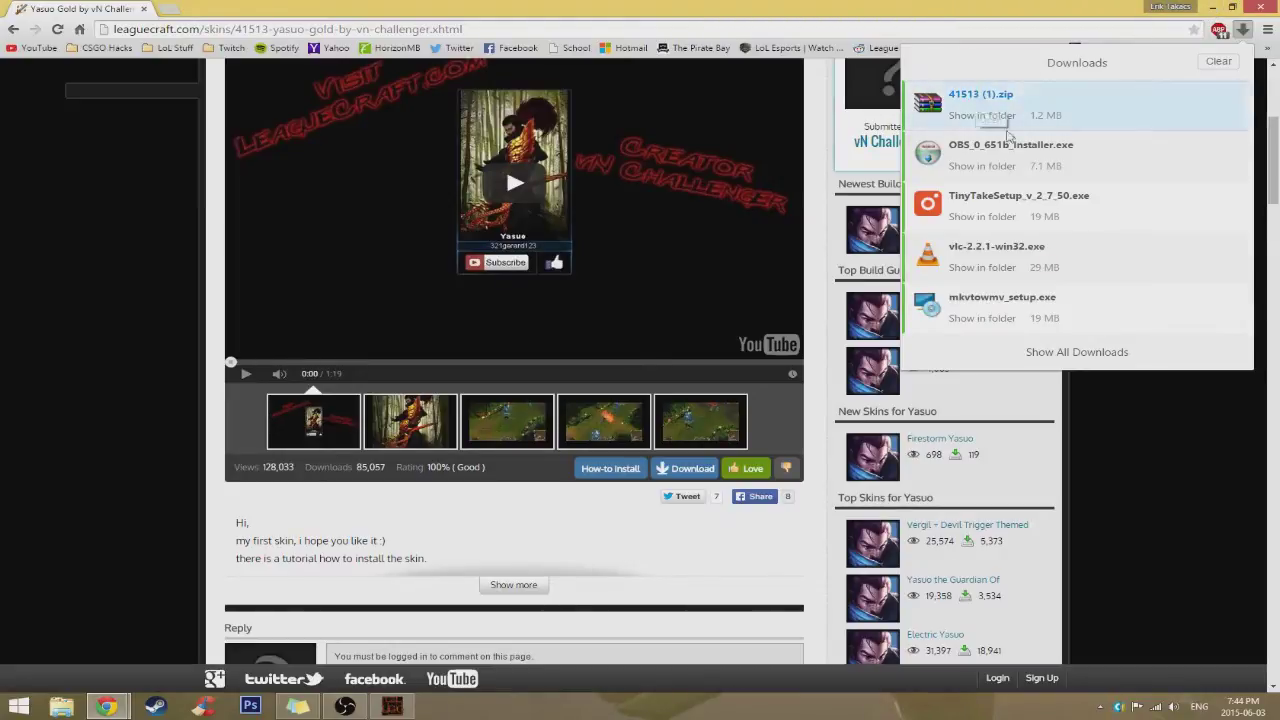
pyautogui.click(1274, 712)
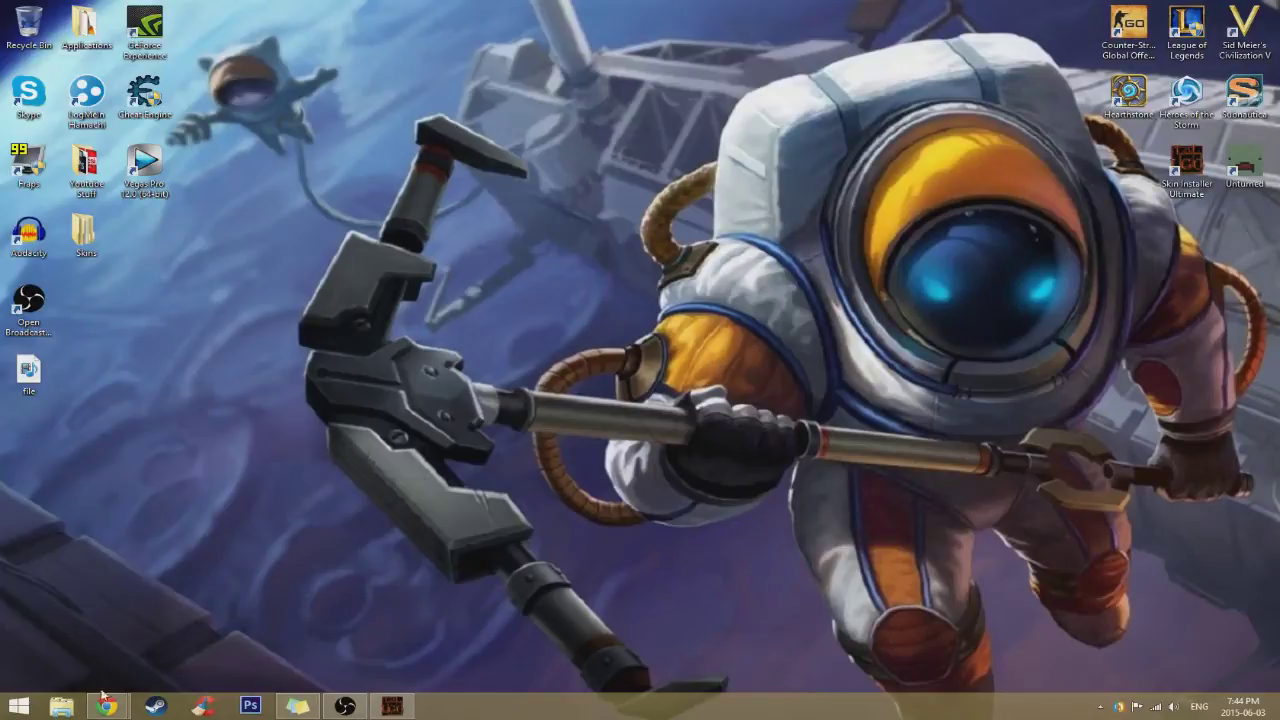
pyautogui.moveTo(105, 700)
pyautogui.click(141, 565)
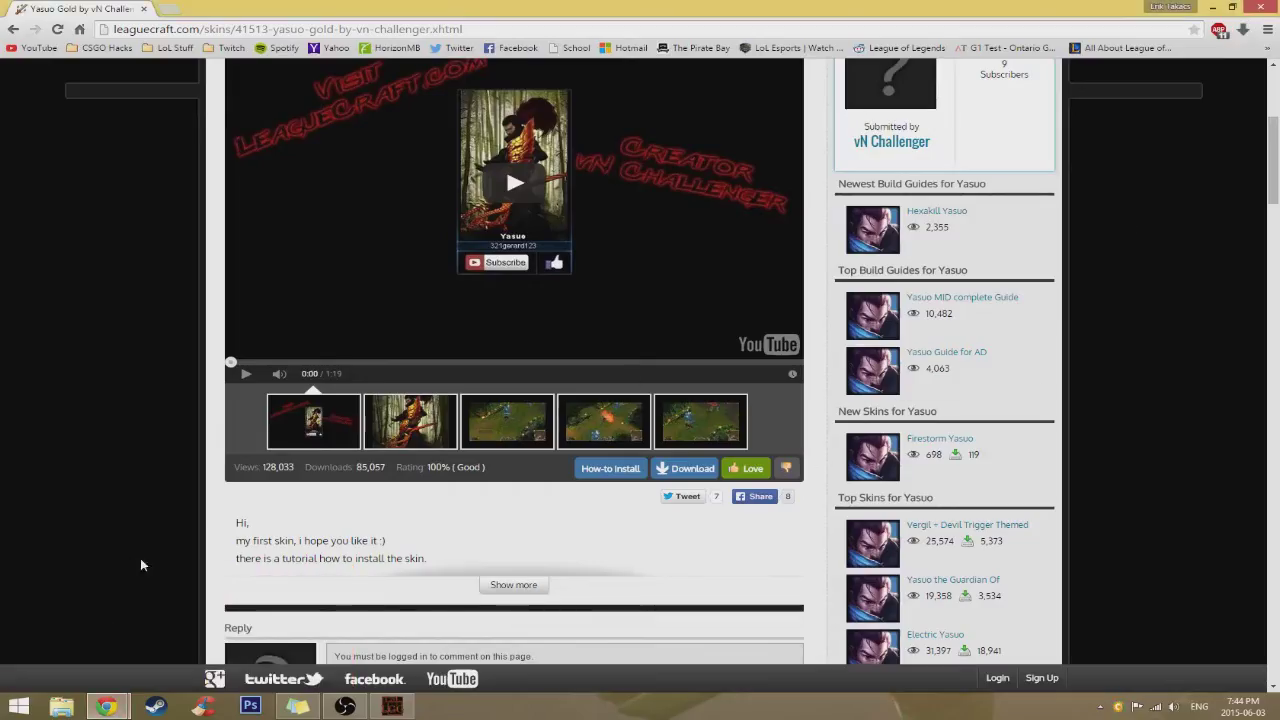
pyautogui.click(1243, 30)
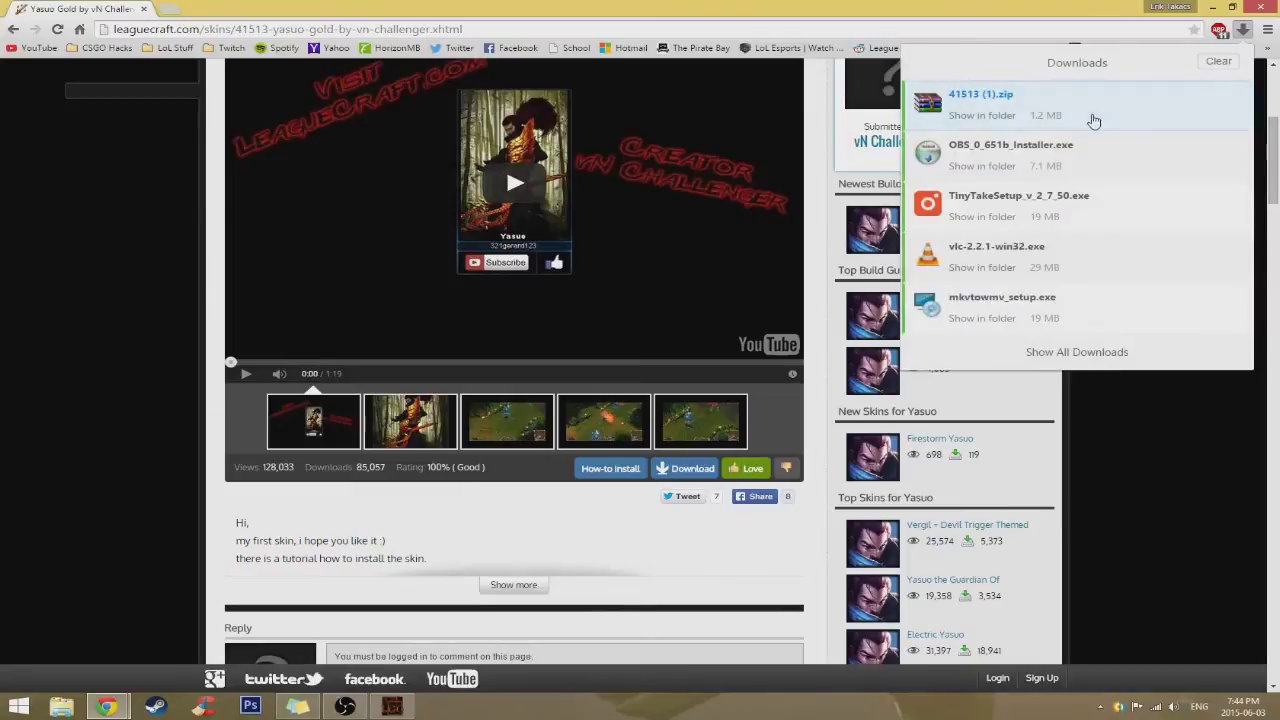
pyautogui.click(1128, 100)
pyautogui.click(1213, 9)
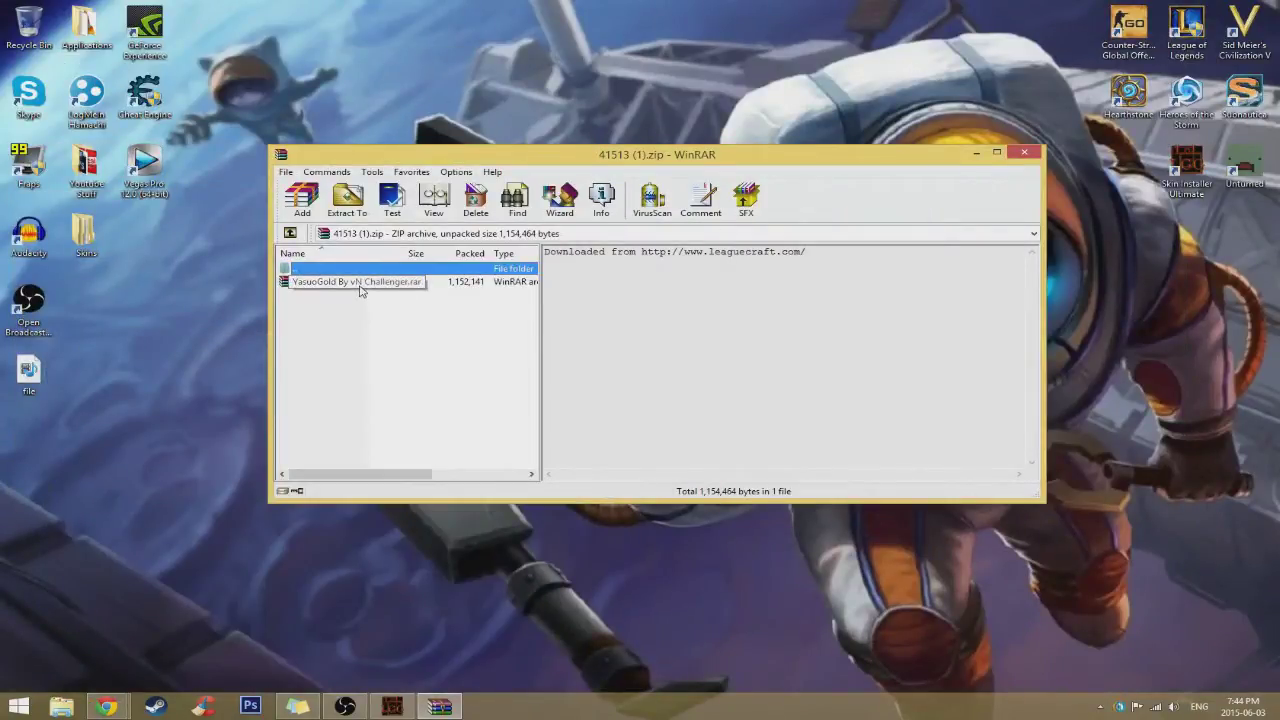
pyautogui.doubleClick(340, 283)
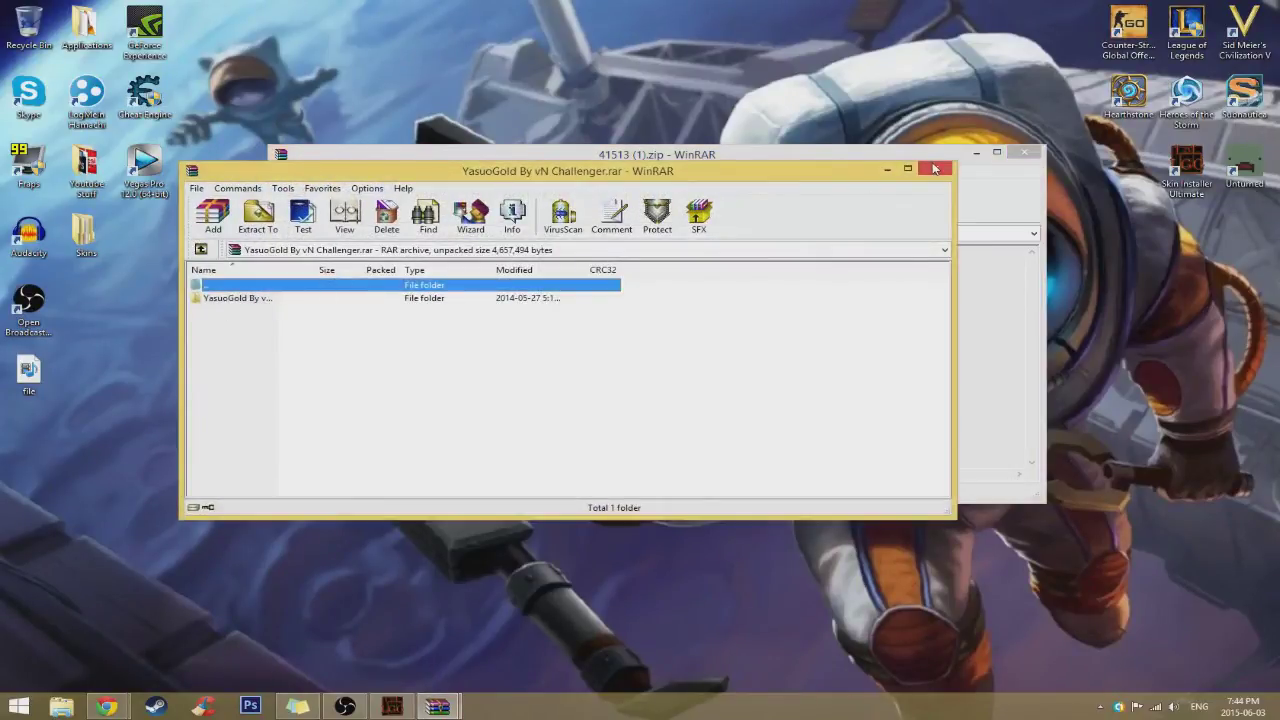
pyautogui.click(934, 168)
pyautogui.moveTo(636, 167); pyautogui.dragTo(625, 210)
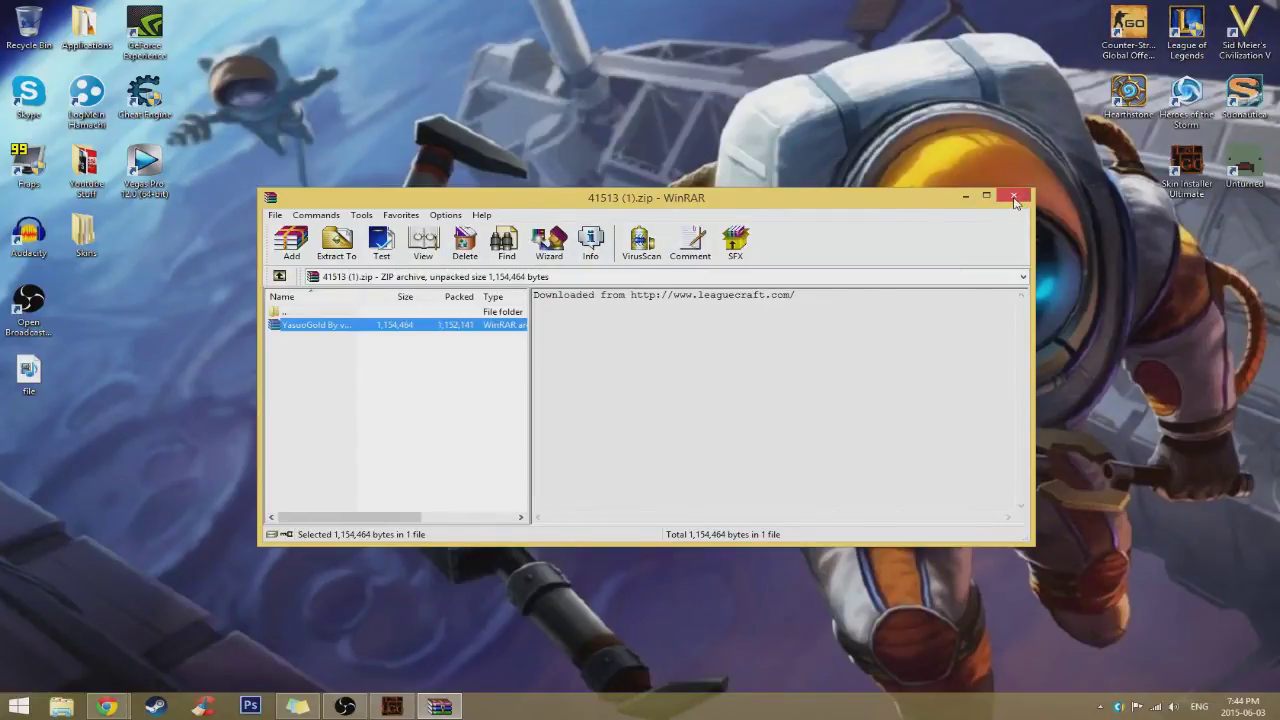
pyautogui.click(1014, 201)
# Step: Open the desktop Skins folder and inspect the YasuoGold rar inside the Gold yasuo archive
pyautogui.doubleClick(86, 232)
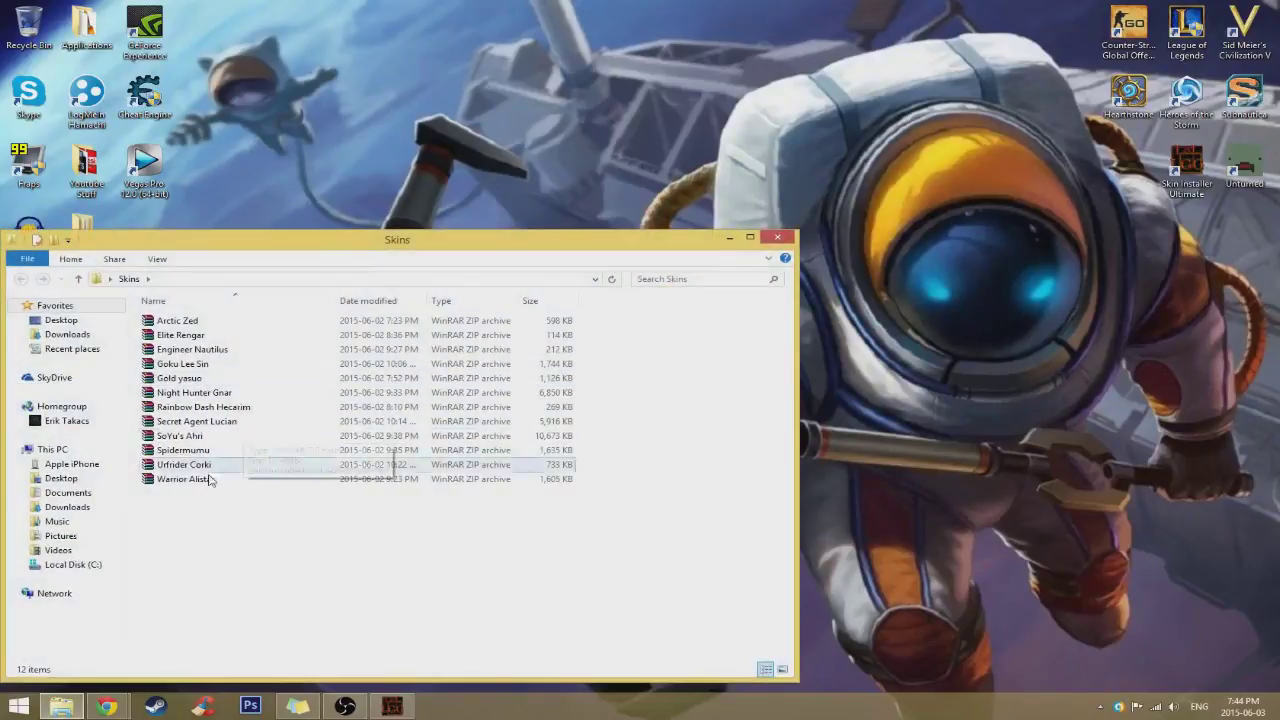
pyautogui.doubleClick(180, 378)
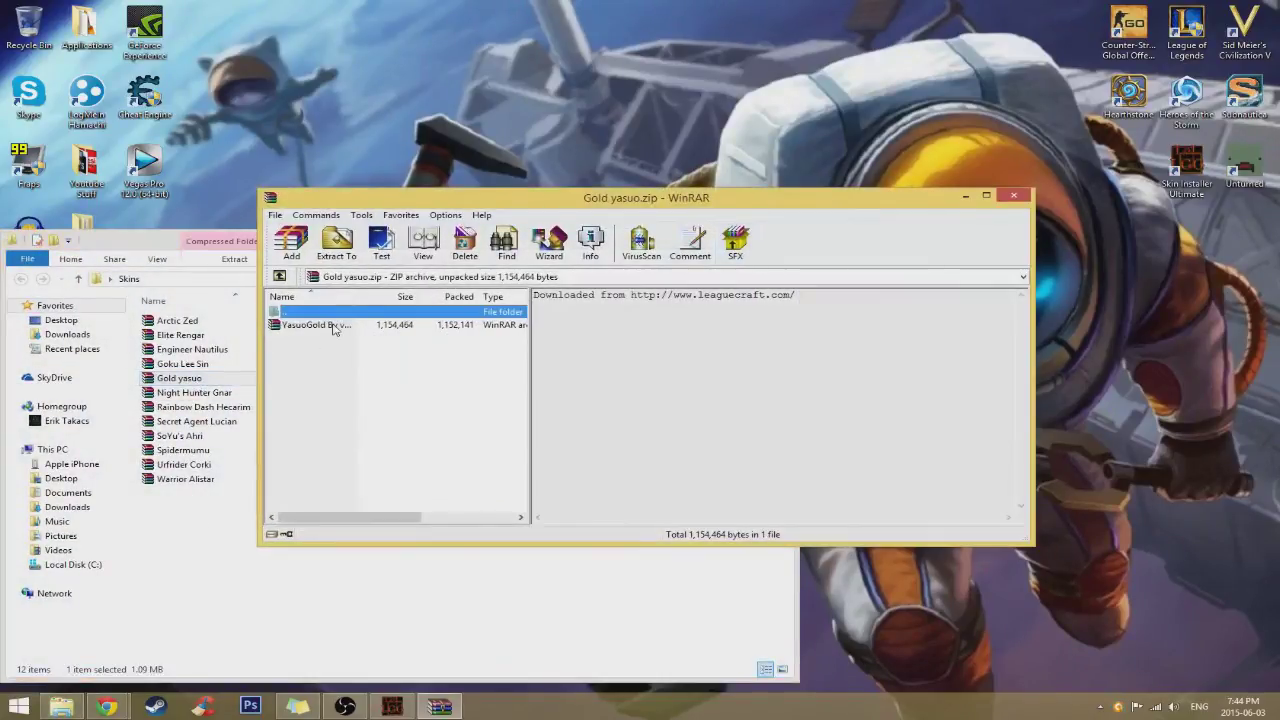
pyautogui.click(330, 329)
pyautogui.click(1013, 195)
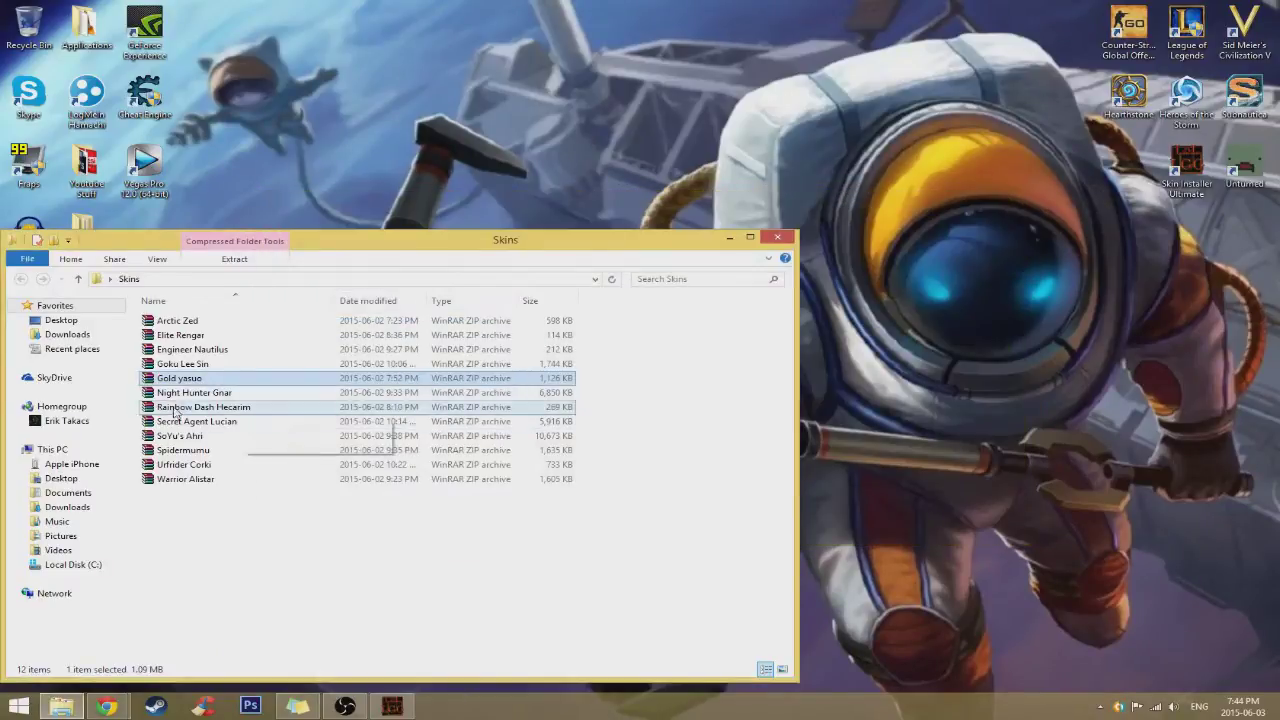
# Step: Rename the archive to Gold Yasuo, close the folder, and restore the skin installer
pyautogui.press('F2')
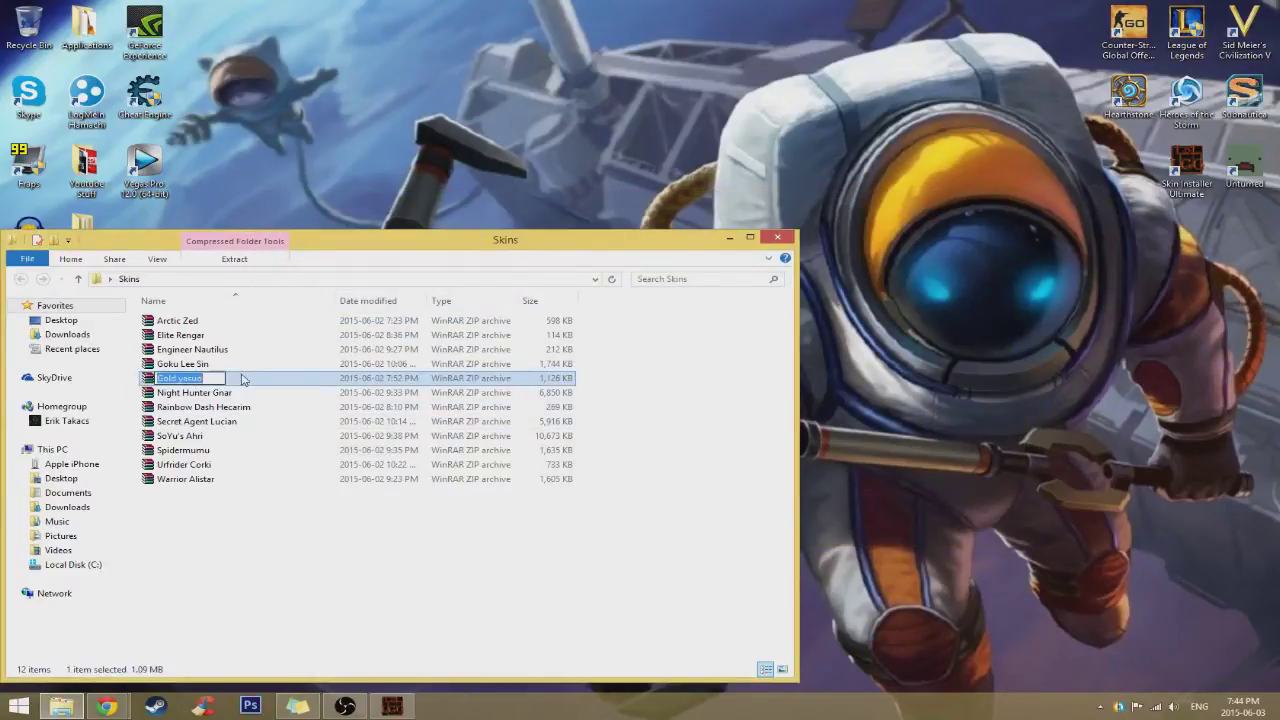
pyautogui.write('Y')
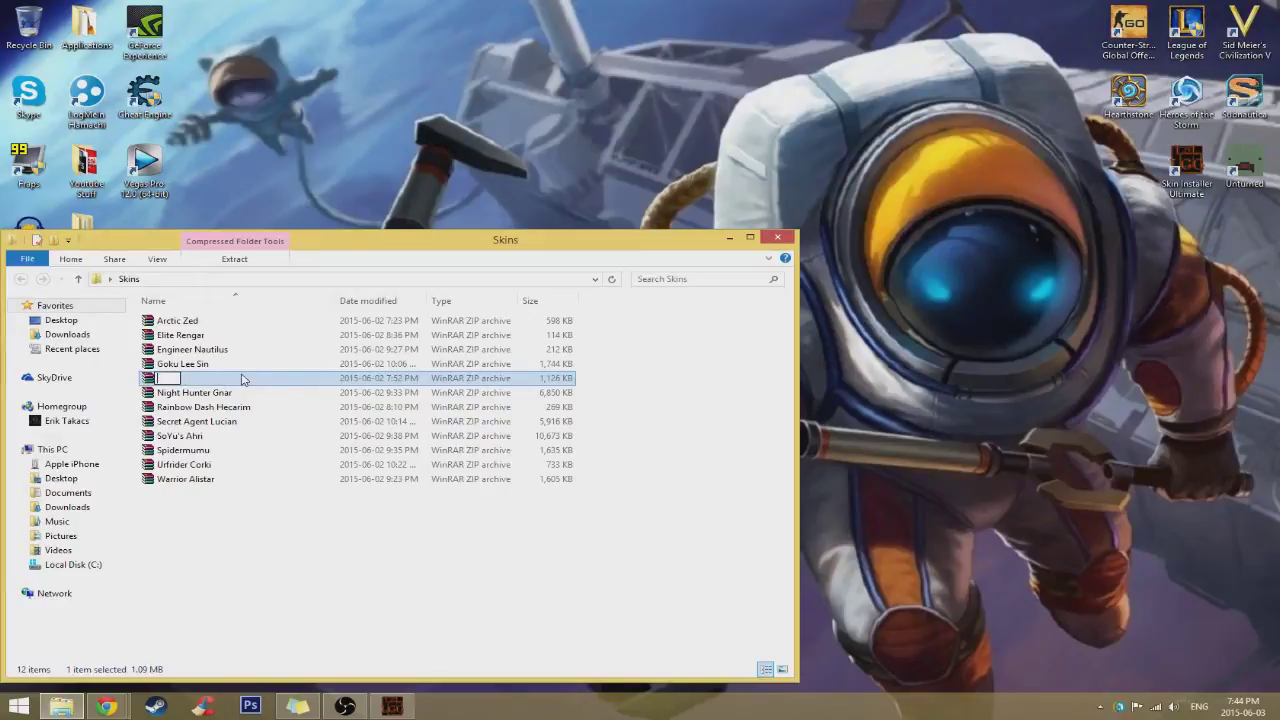
pyautogui.write('Gold Yasuo')
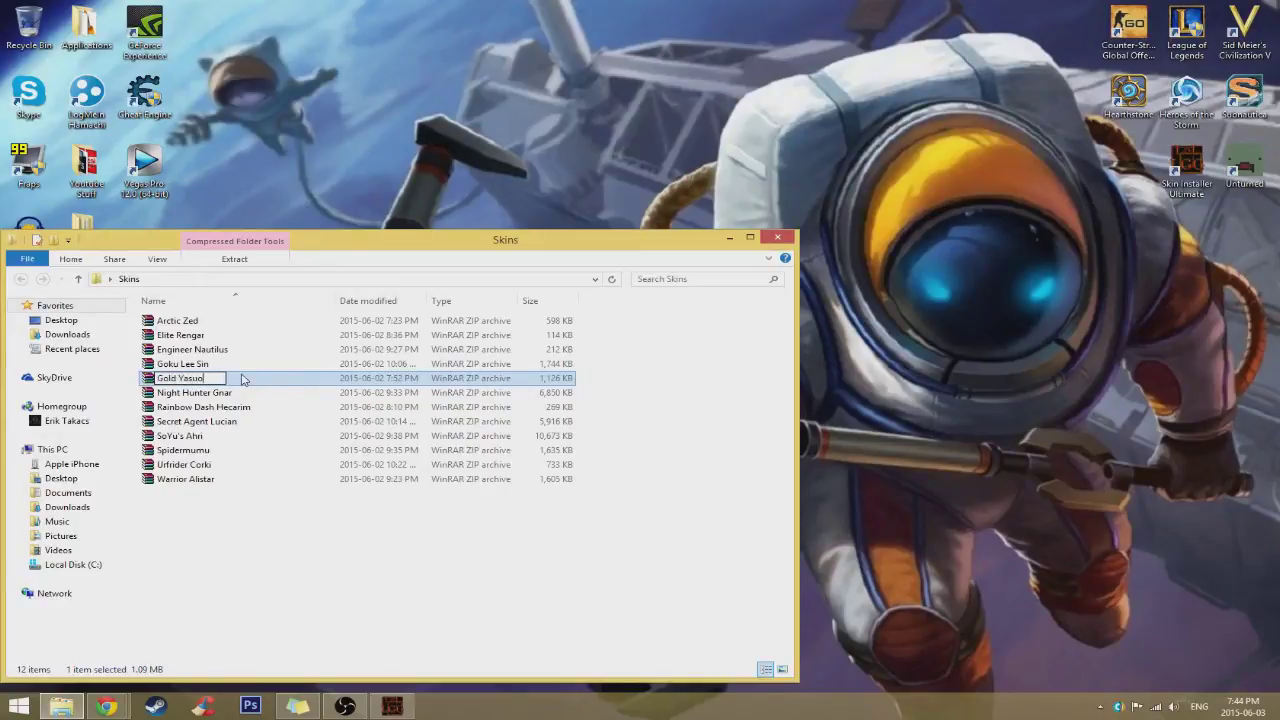
pyautogui.press('Return')
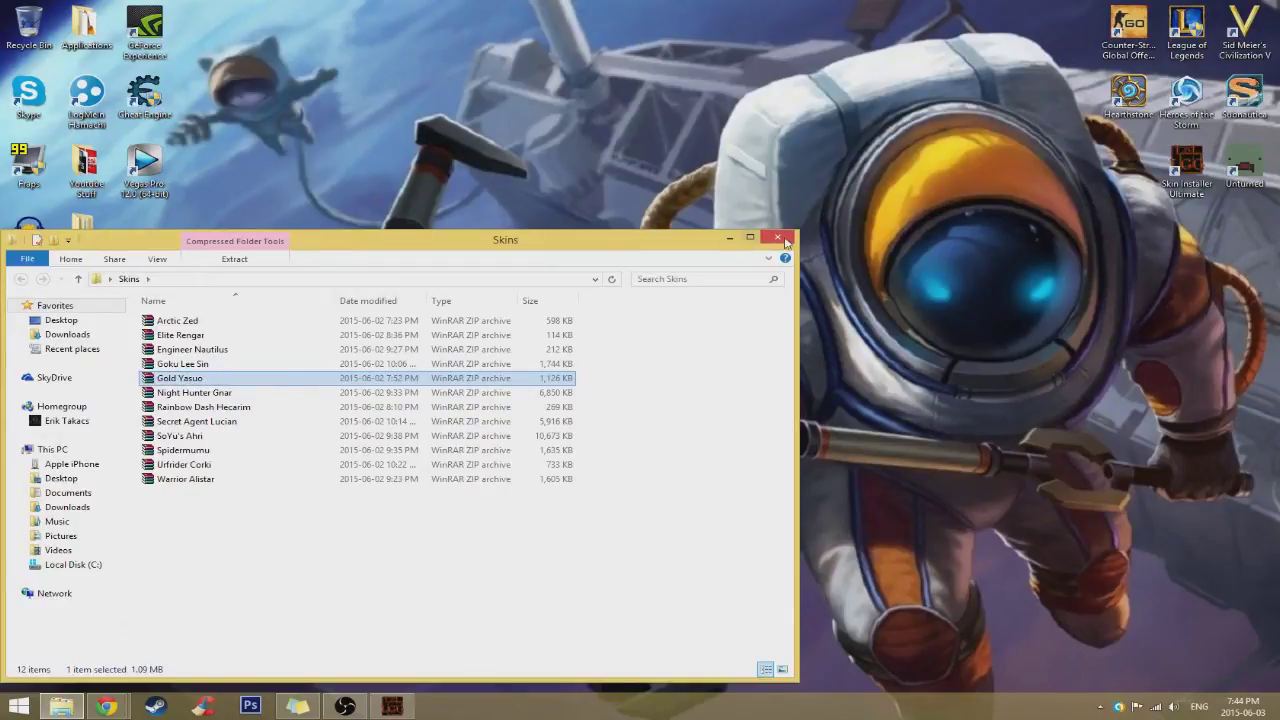
pyautogui.click(778, 237)
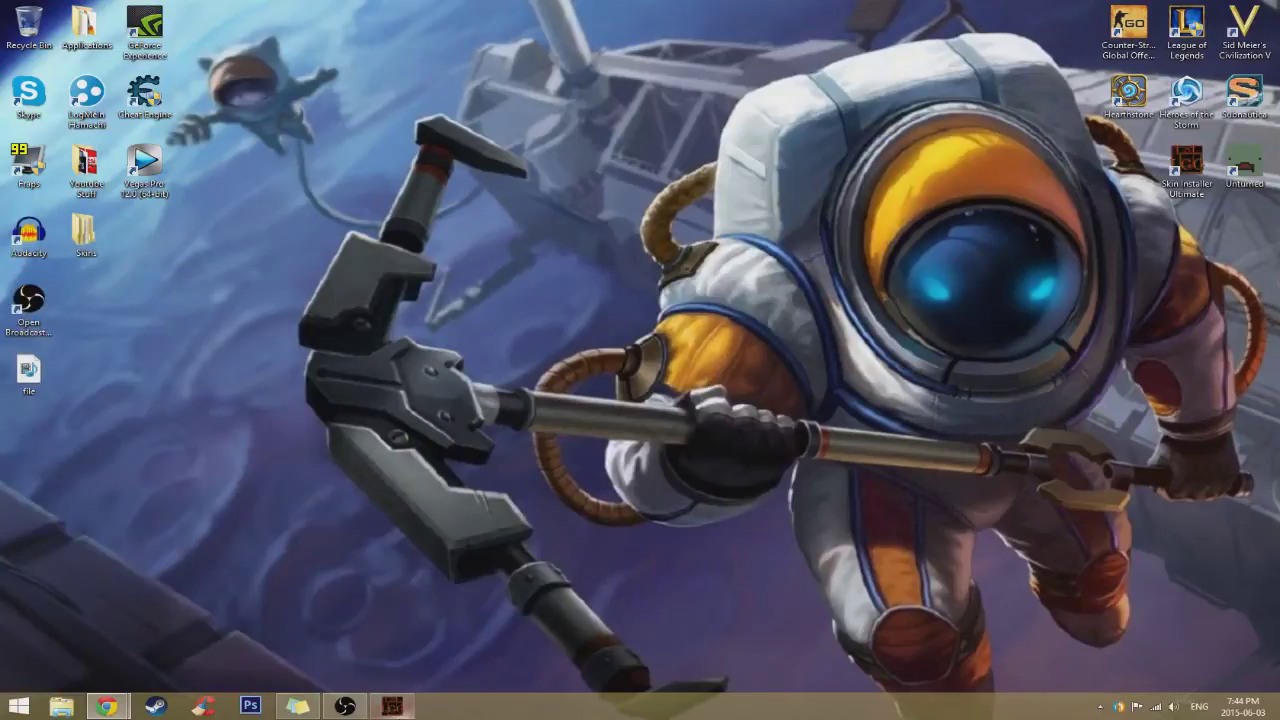
pyautogui.click(392, 706)
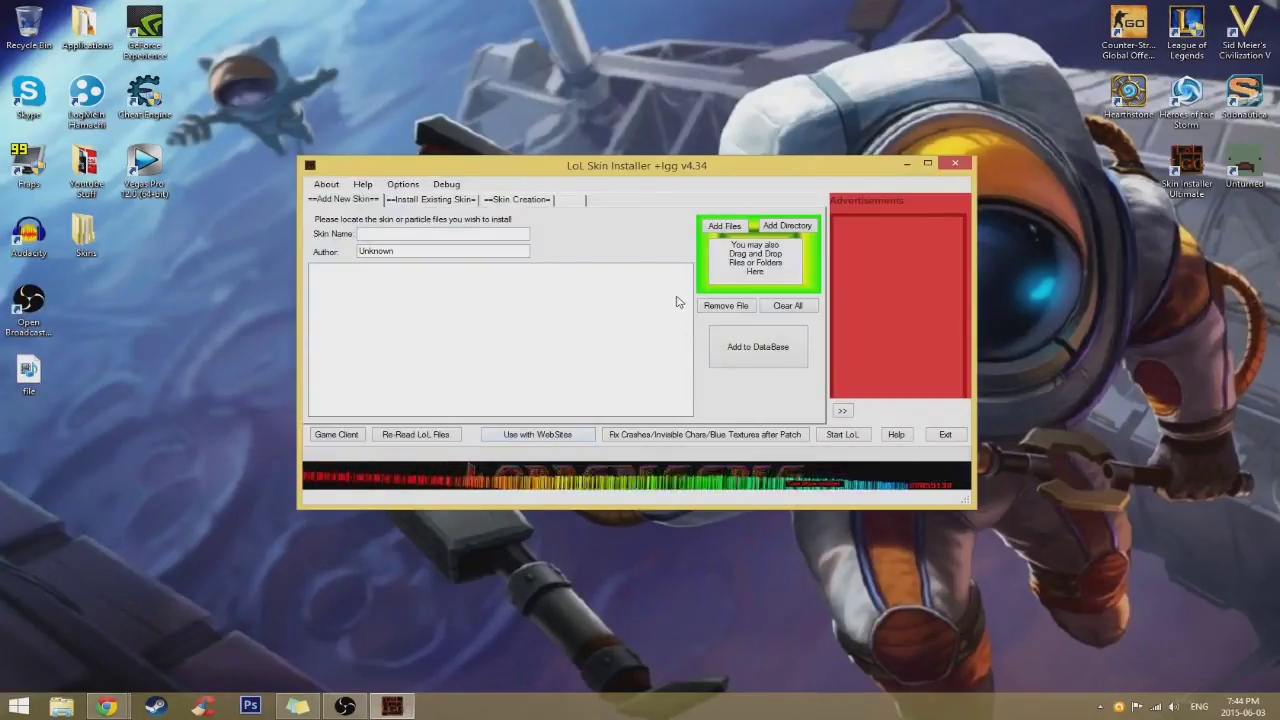
# Step: Add files from the Gold Yasuo archive in Desktop > Skins, loading 42 of 43 files
pyautogui.click(735, 229)
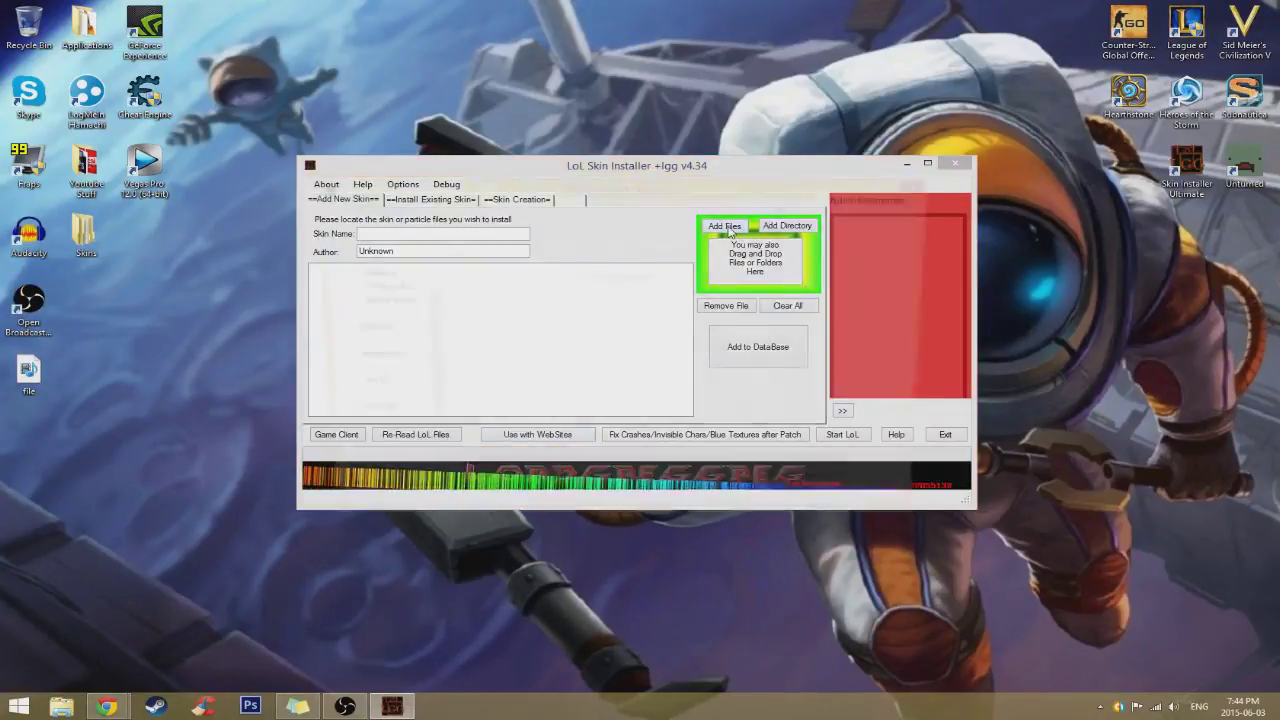
pyautogui.click(368, 273)
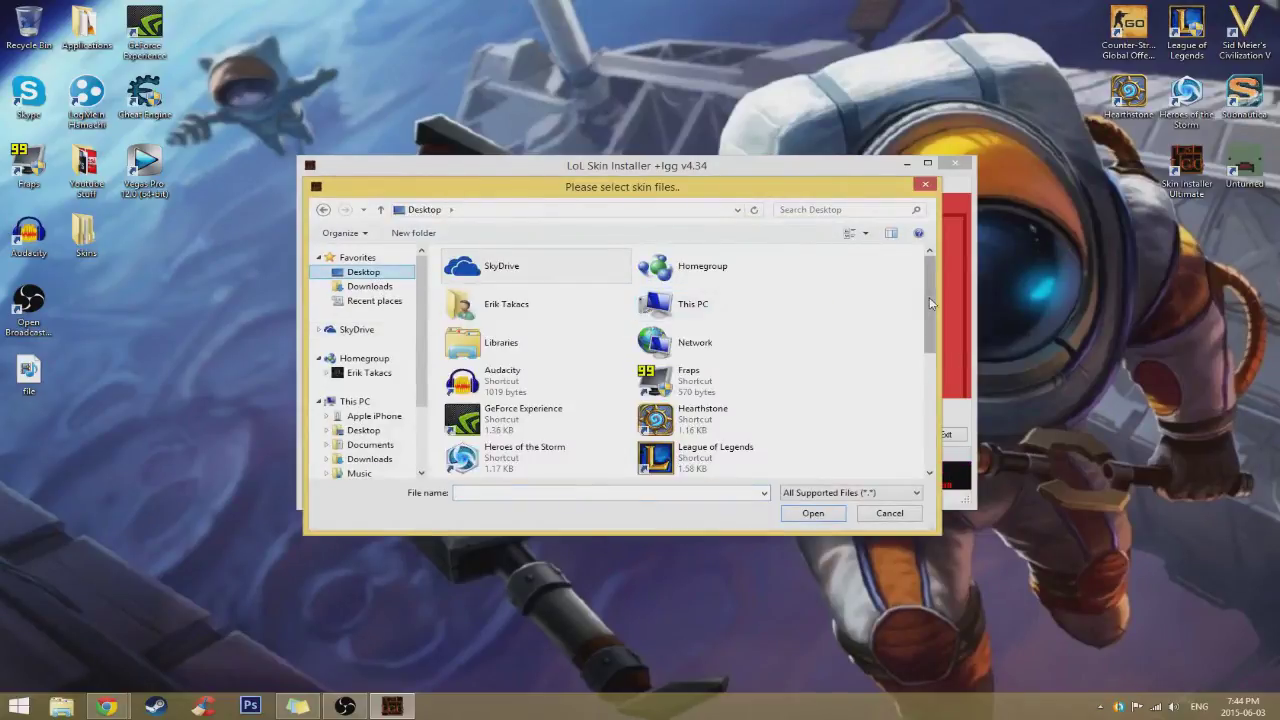
pyautogui.scroll(-10, 500, 285)
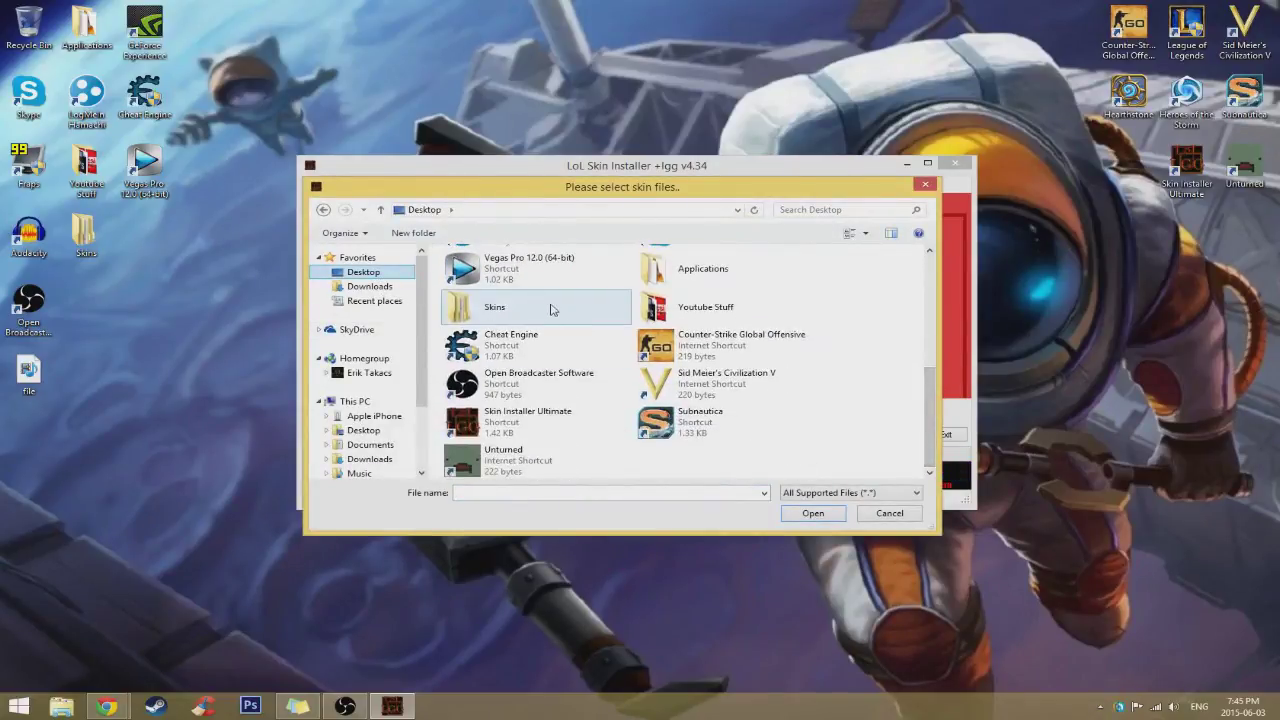
pyautogui.doubleClick(550, 308)
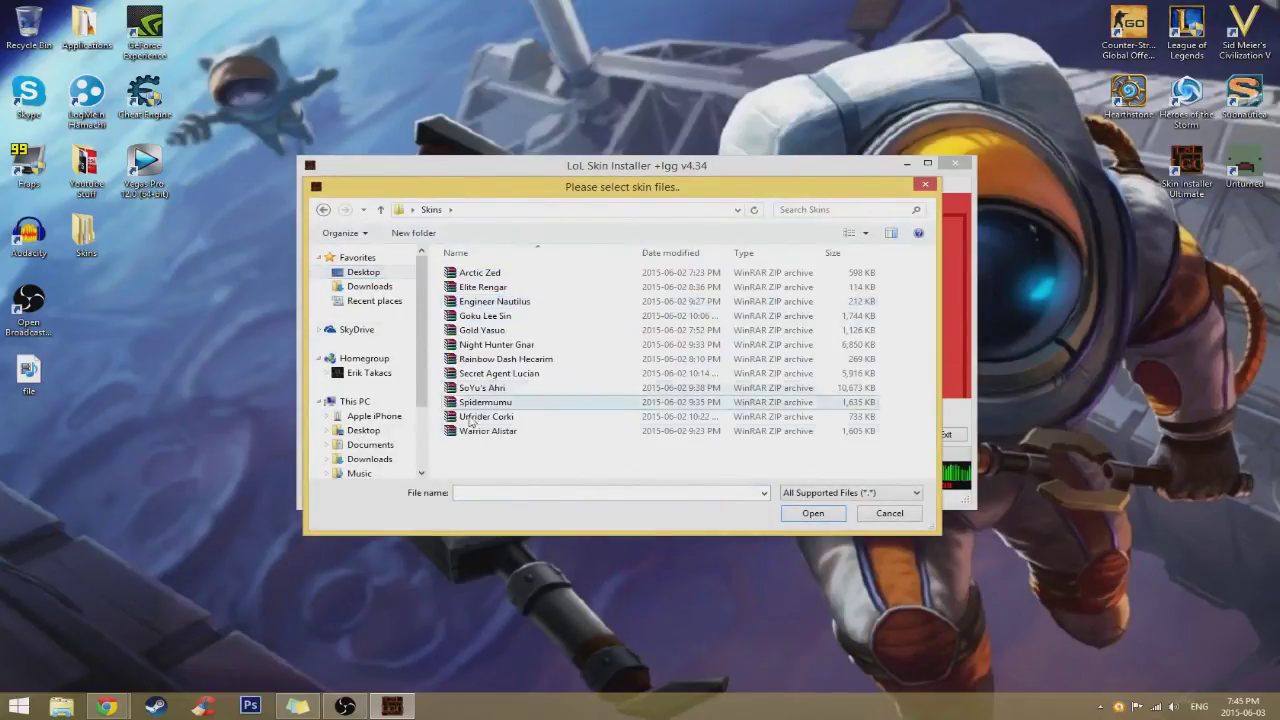
pyautogui.click(512, 333)
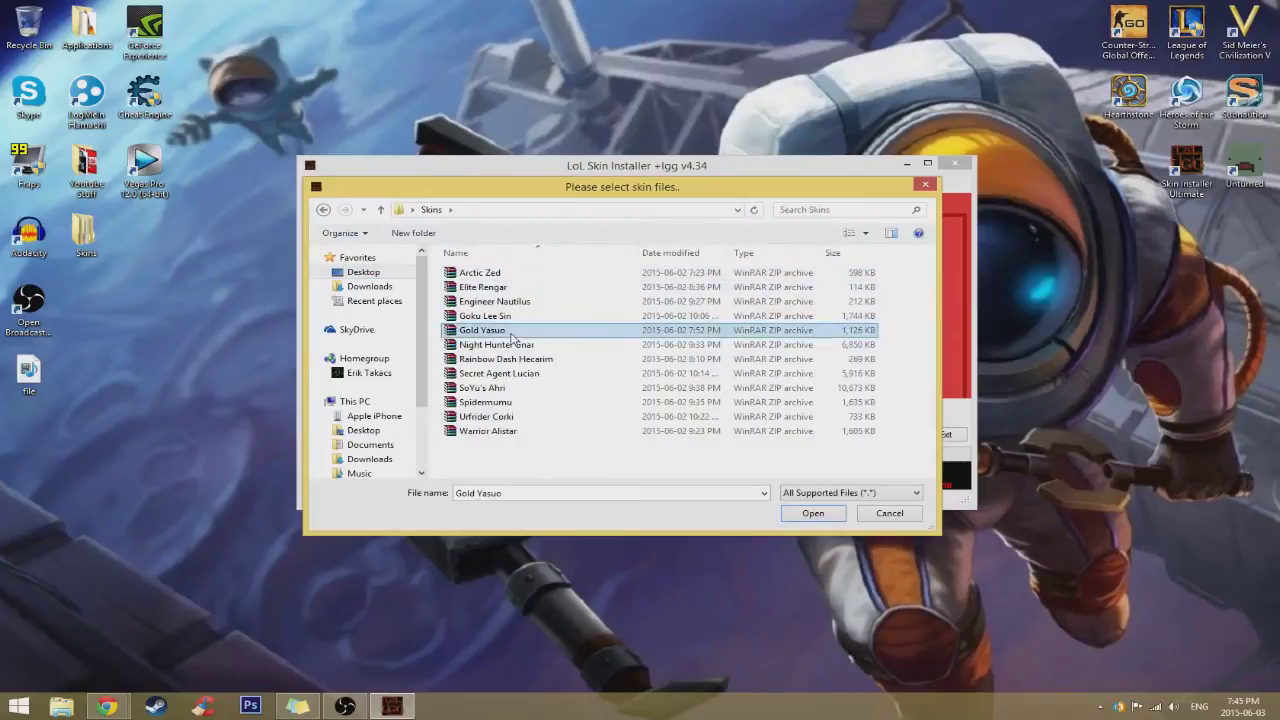
pyautogui.click(810, 514)
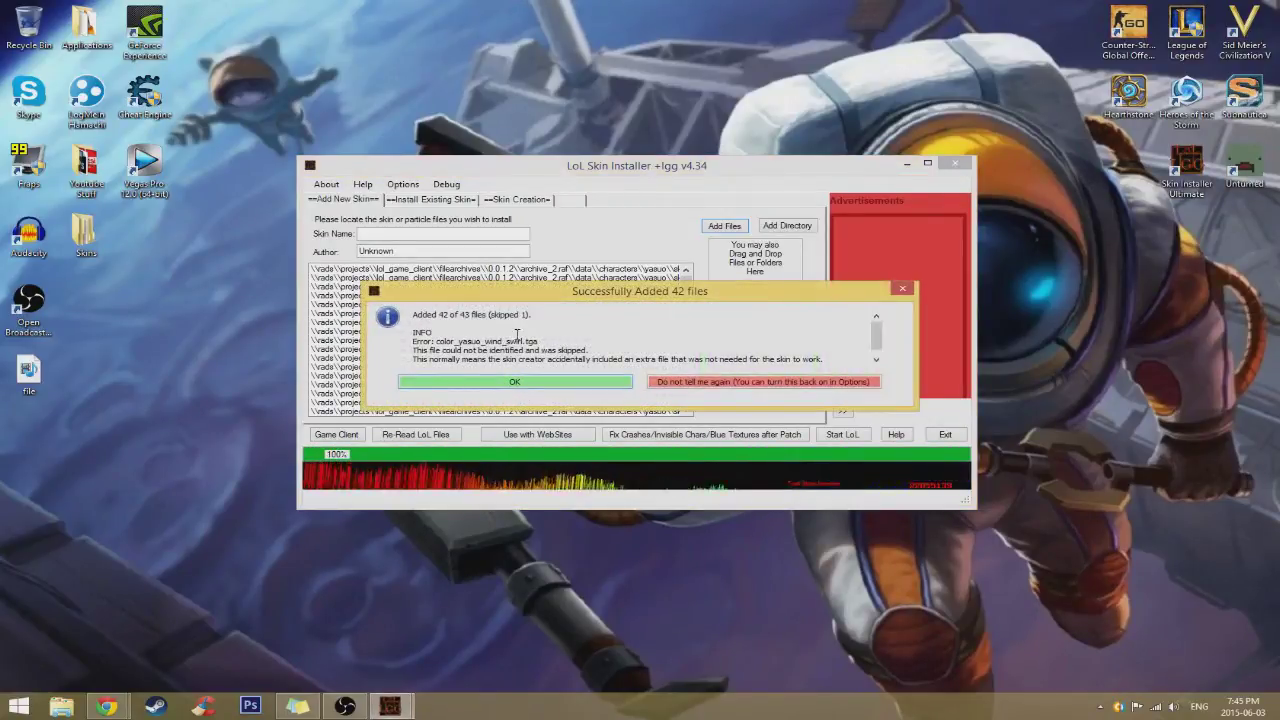
# Step: Dismiss the success message and save the loaded files to the database as 'Gold Yasuo'
pyautogui.click(570, 381)
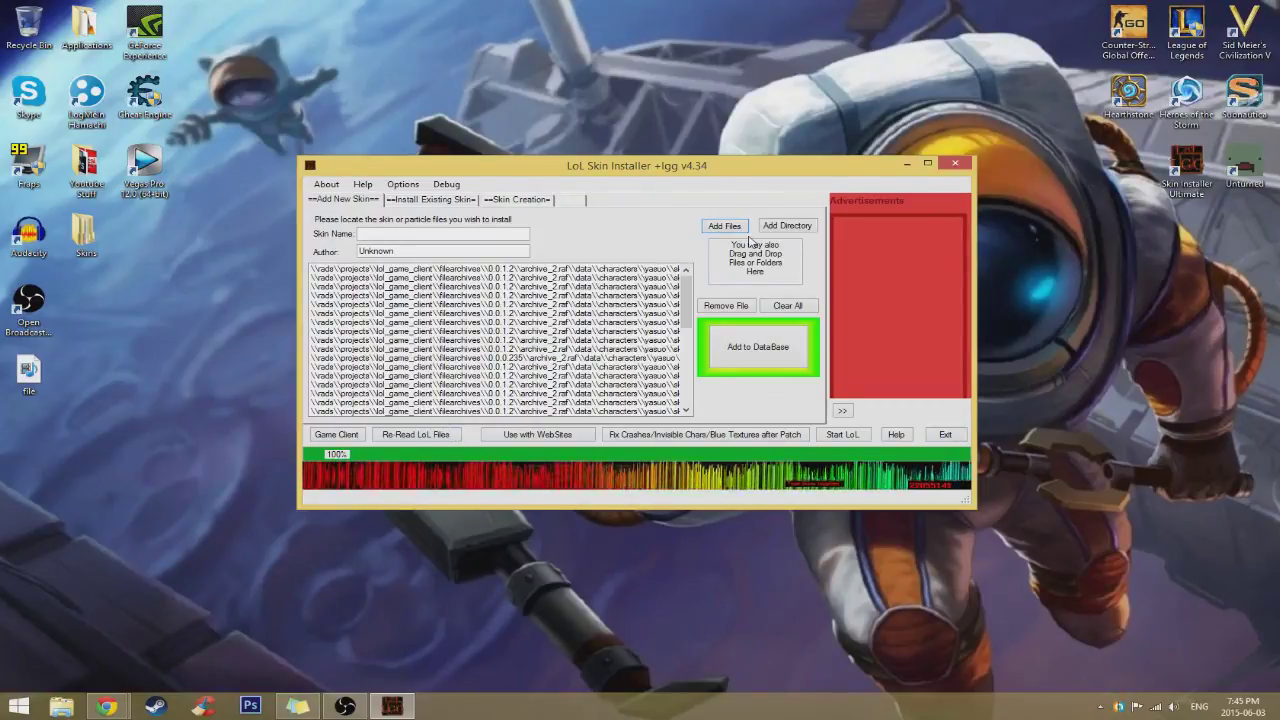
pyautogui.click(758, 352)
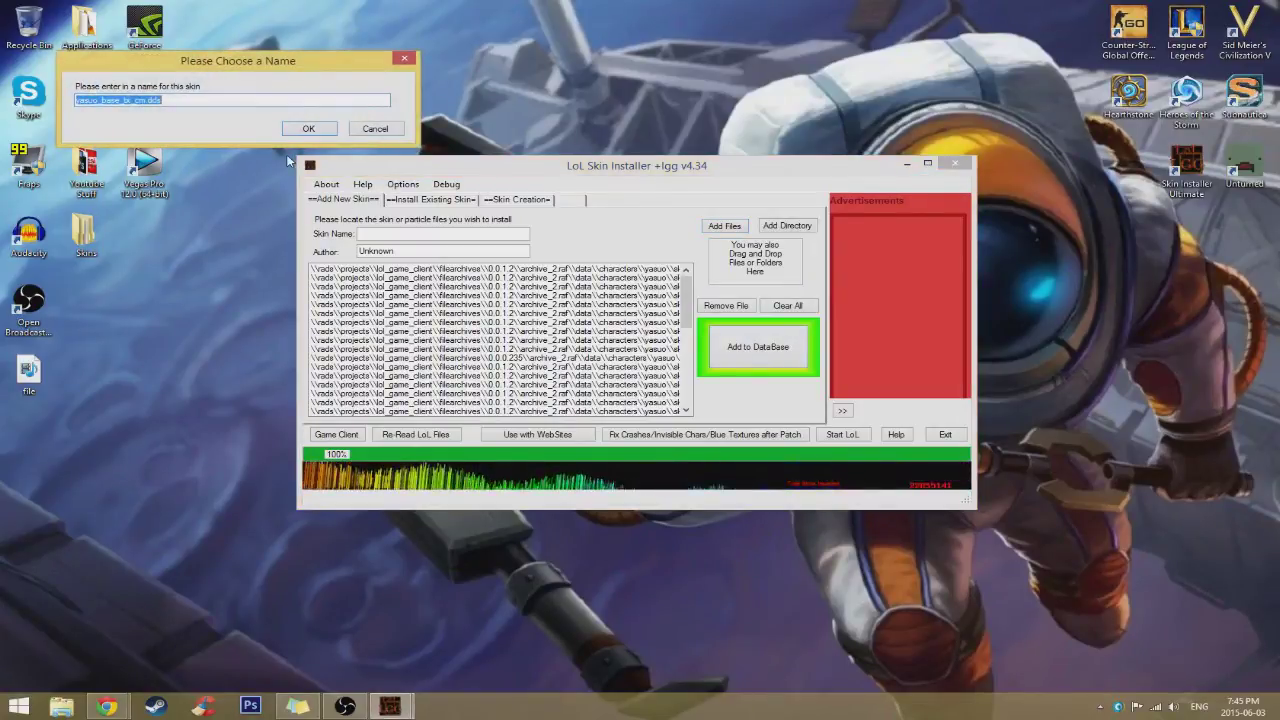
pyautogui.write('Gold Yasuo')
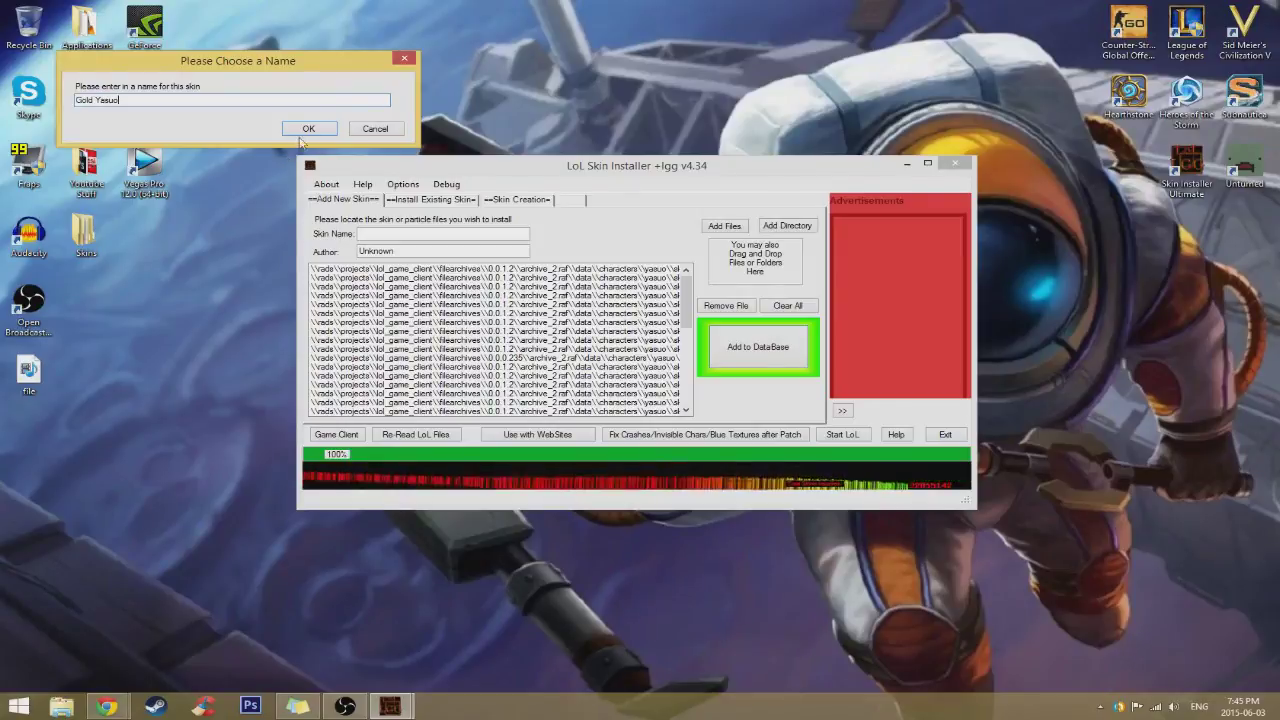
pyautogui.click(296, 126)
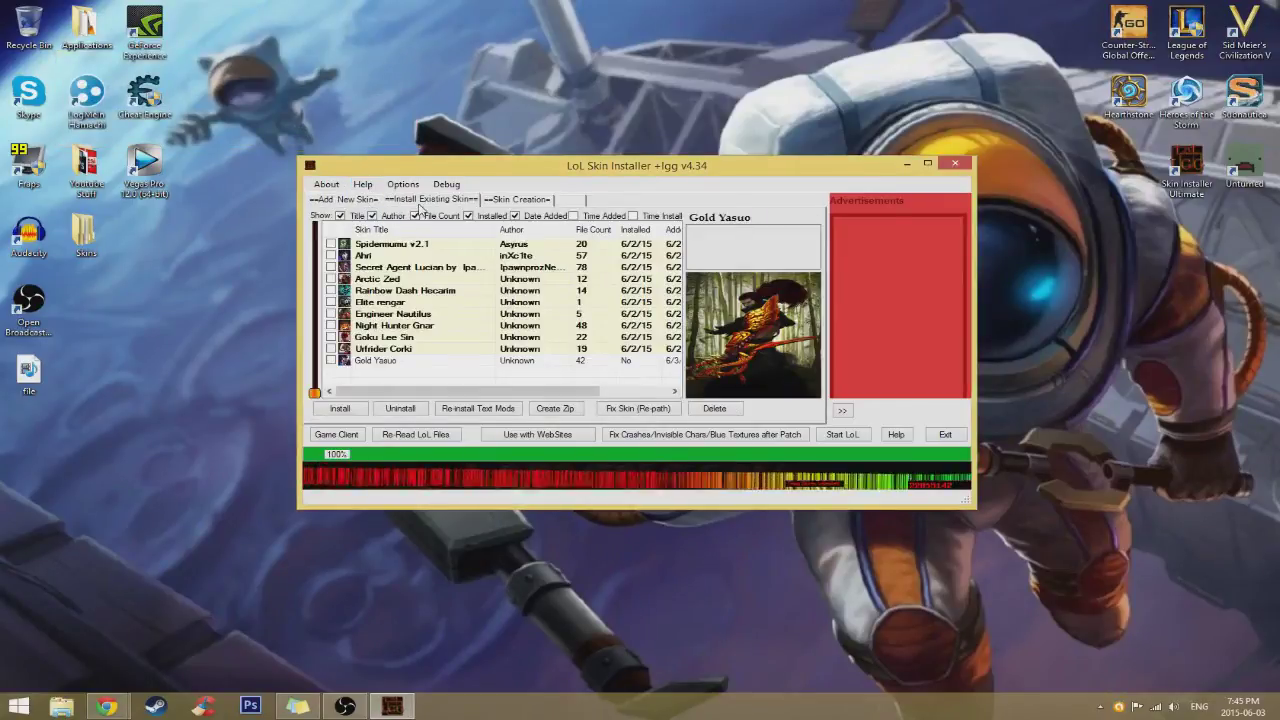
# Step: Preview skins in the list, including Goku Lee Sin, and check Gold Yasuo for installation
pyautogui.click(442, 266)
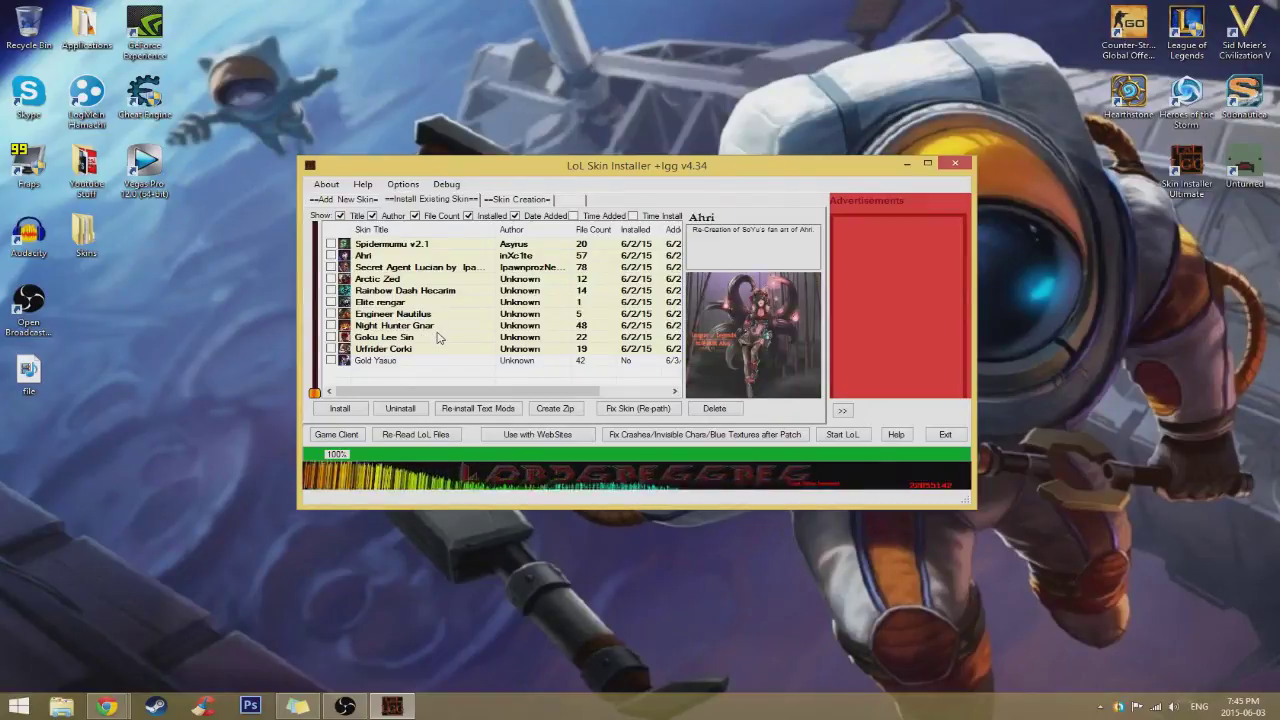
pyautogui.click(438, 337)
pyautogui.click(431, 362)
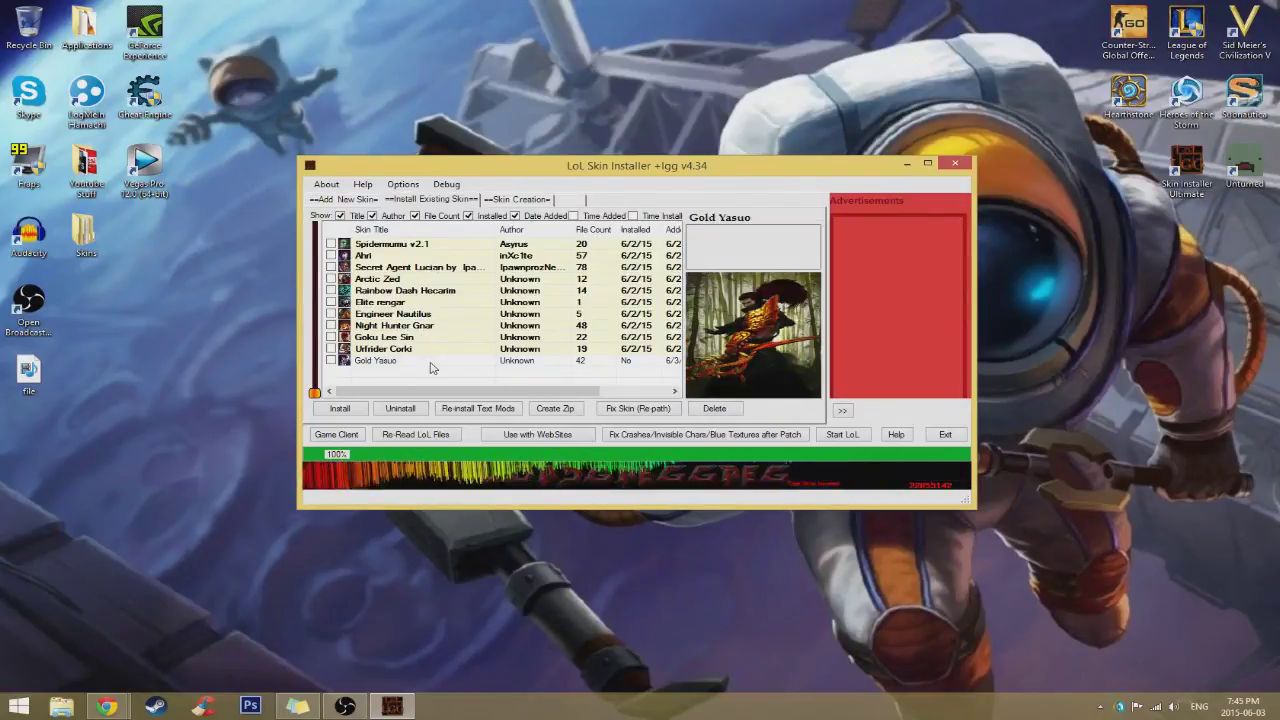
pyautogui.click(331, 361)
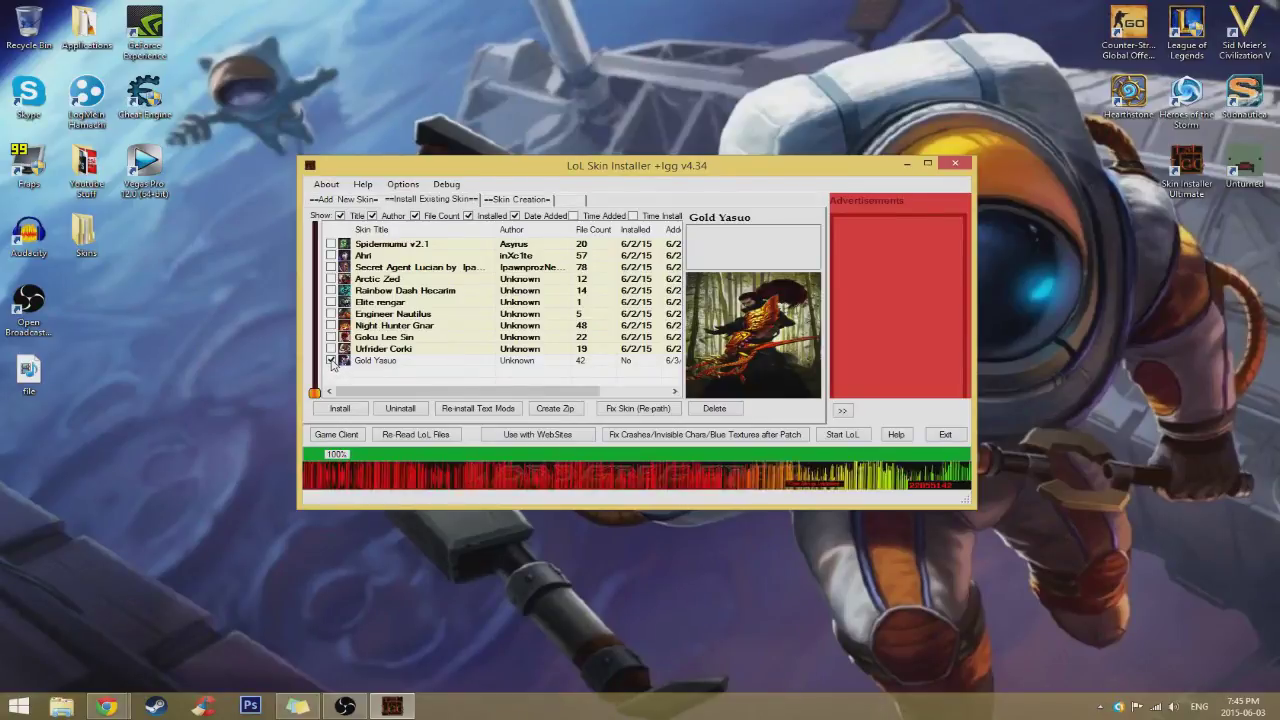
# Step: Install Gold Yasuo with saved preferences, acknowledge Install Complete, and close the installer
pyautogui.click(352, 411)
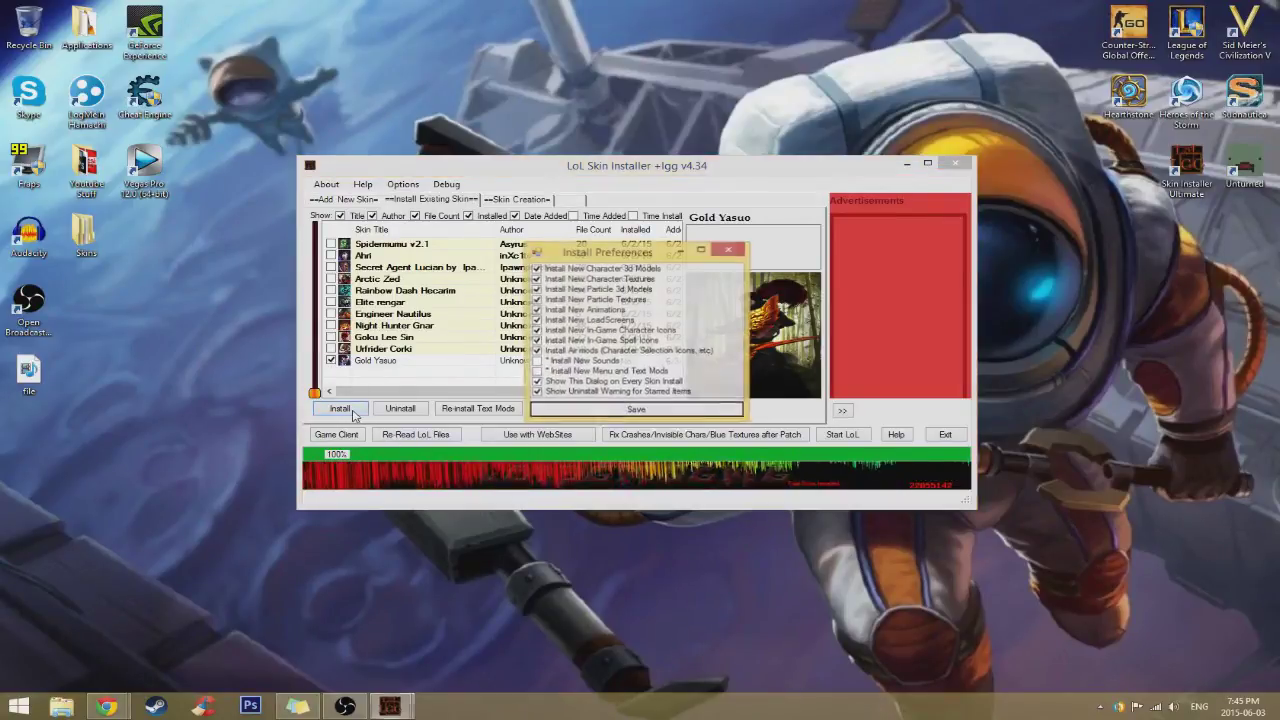
pyautogui.click(576, 414)
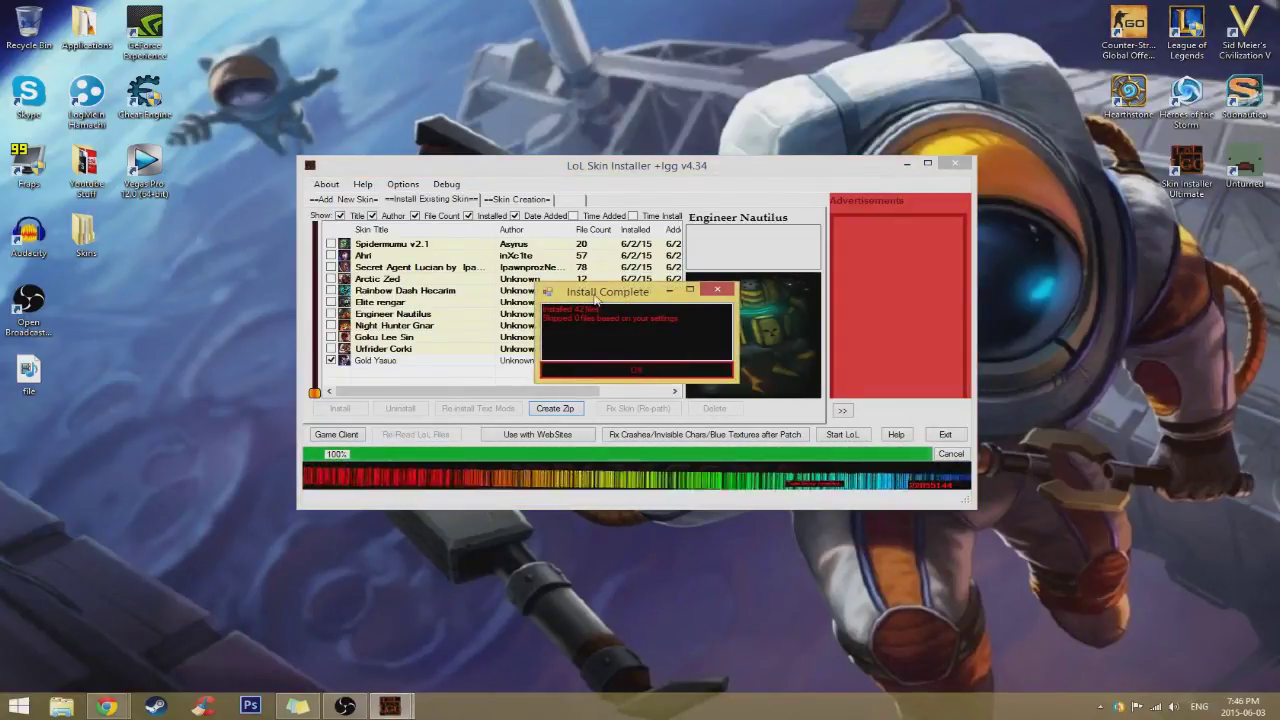
pyautogui.click(638, 374)
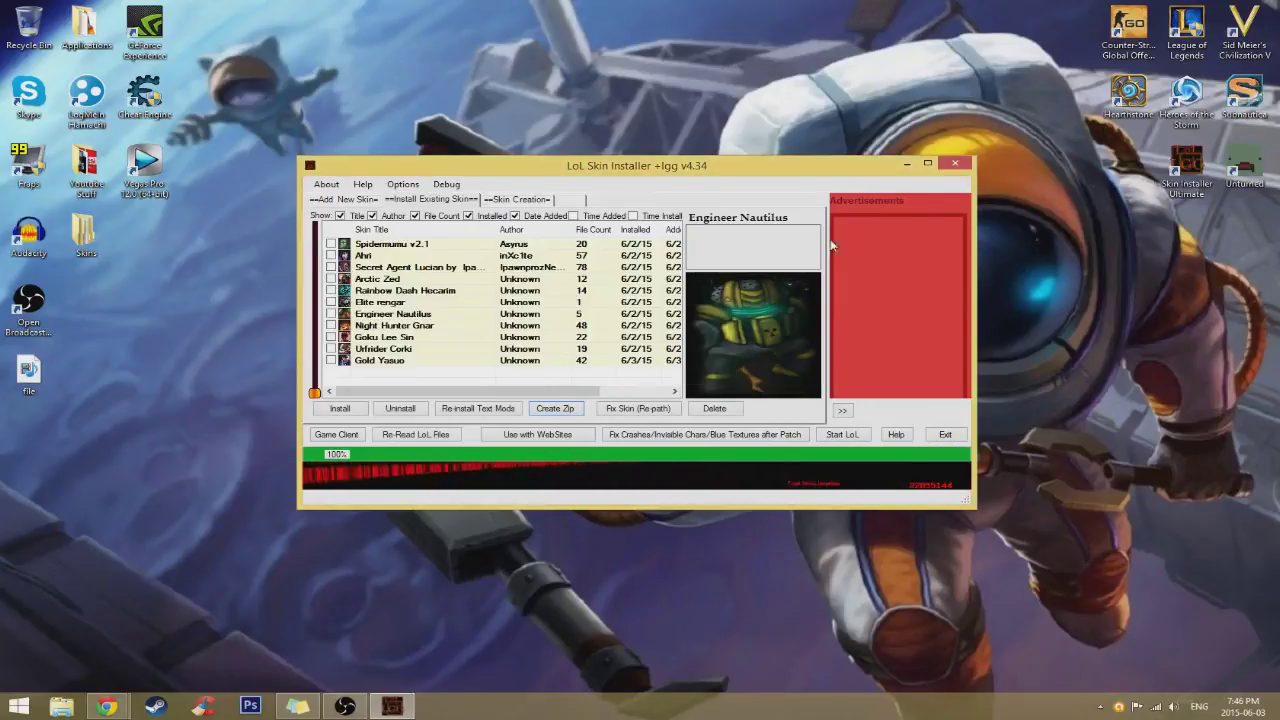
pyautogui.click(953, 164)
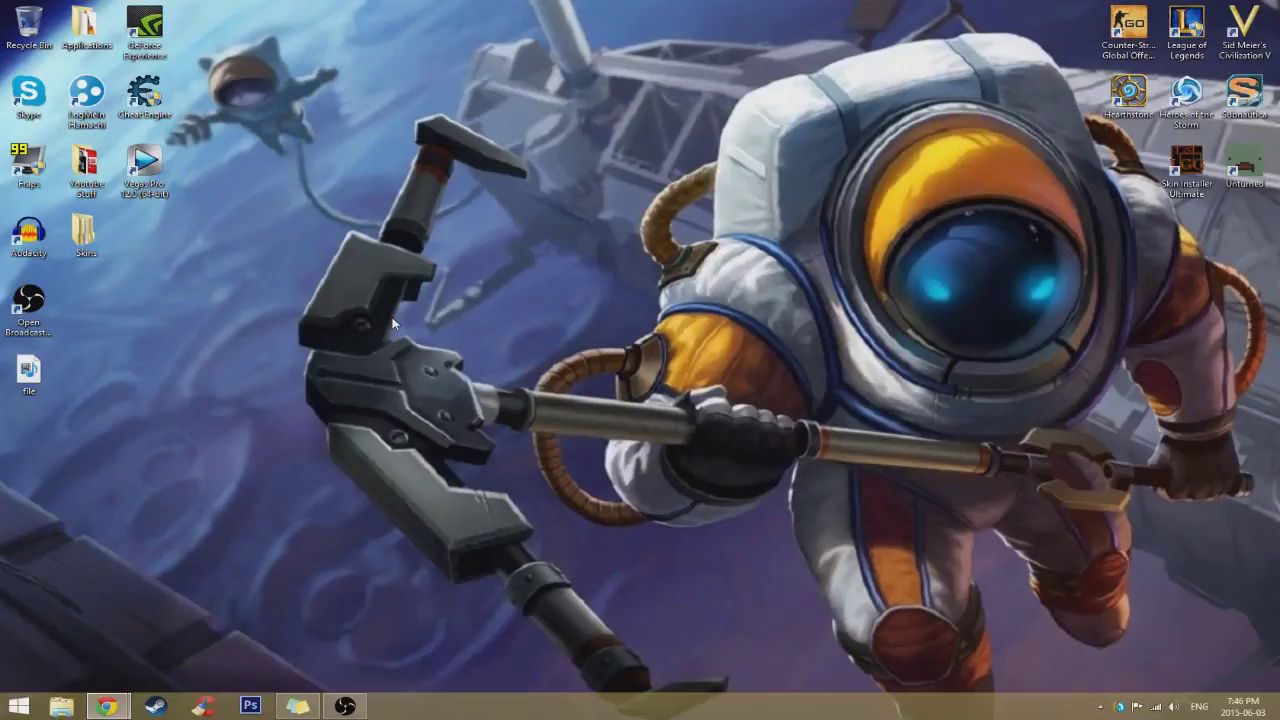
pyautogui.moveTo(121, 709)
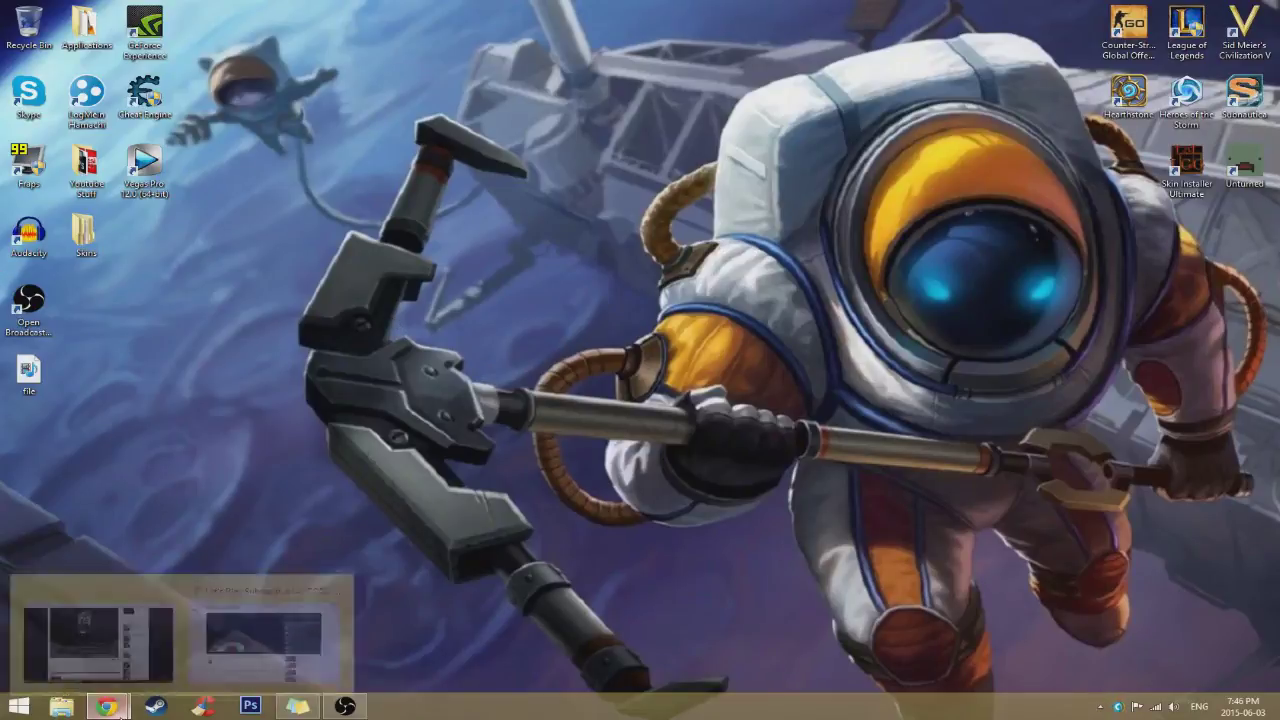
# Step: Bring Chrome forward, browse the Yasuo Gold page and comments, then go back to the Yasuo listing
pyautogui.click(172, 630)
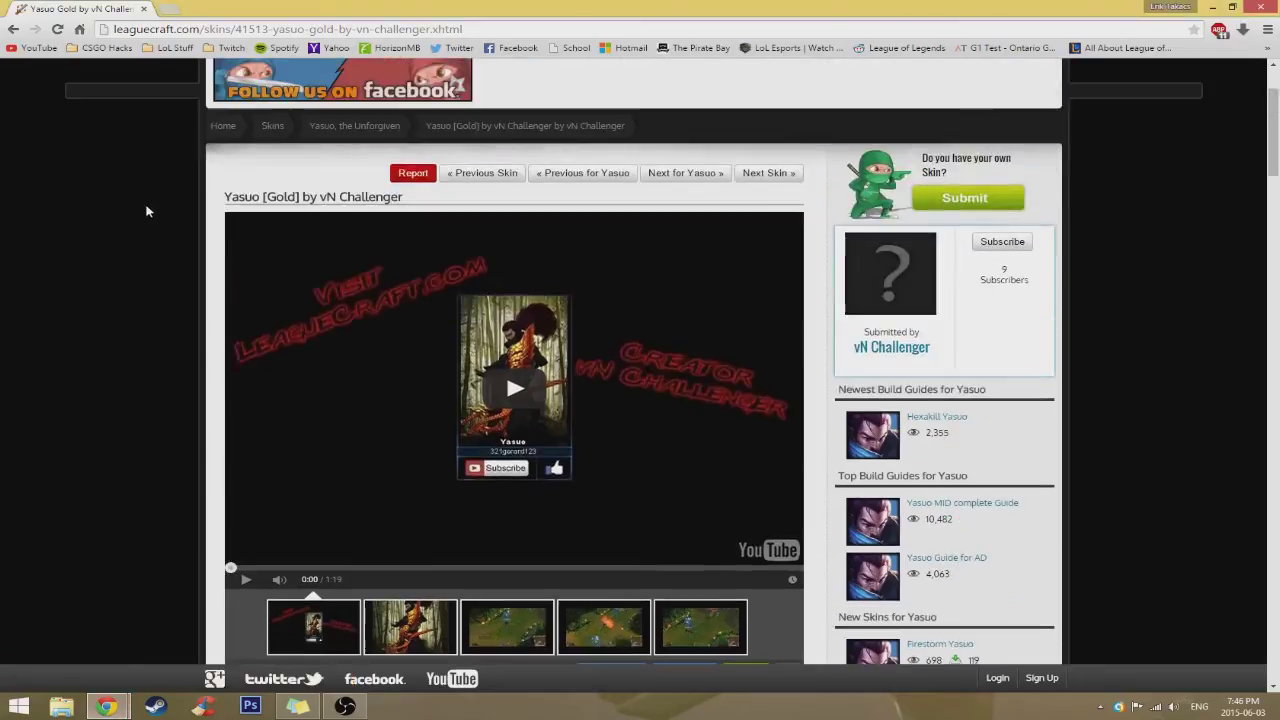
pyautogui.scroll(2, 64, 174)
pyautogui.scroll(-8, 164, 327)
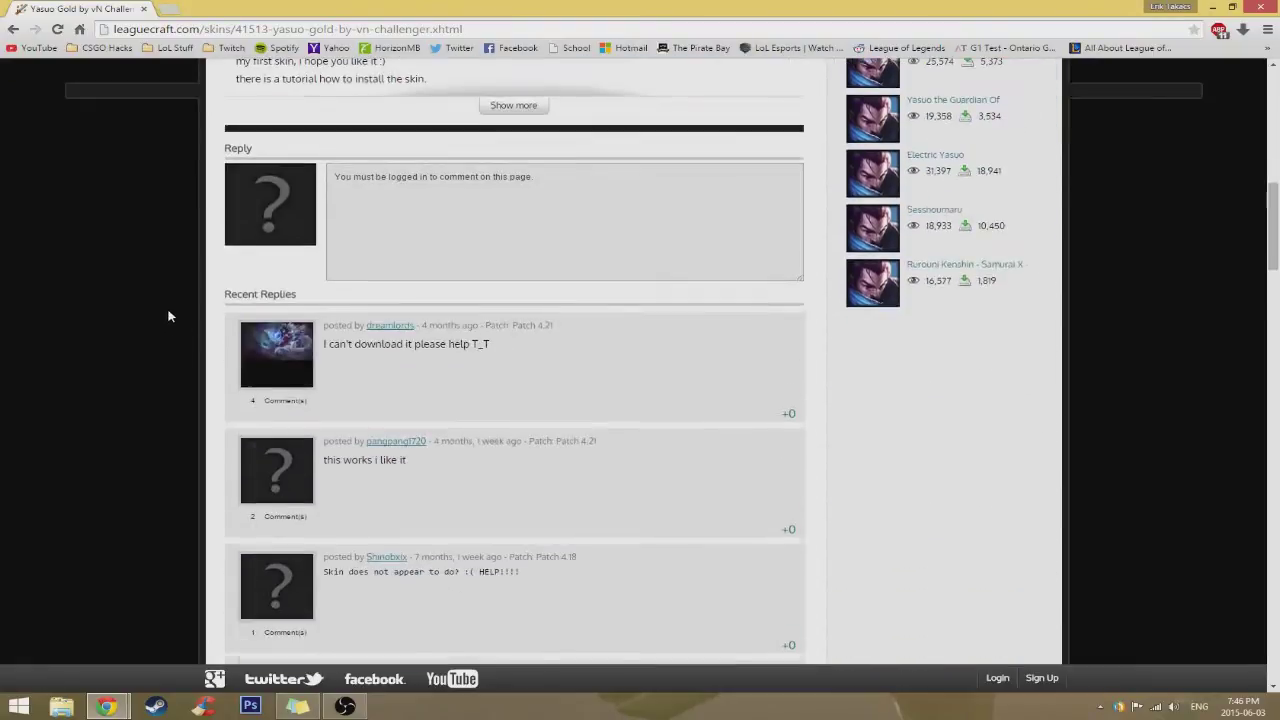
pyautogui.scroll(-3, 166, 311)
pyautogui.scroll(3, 340, 420)
pyautogui.scroll(-1, 339, 344)
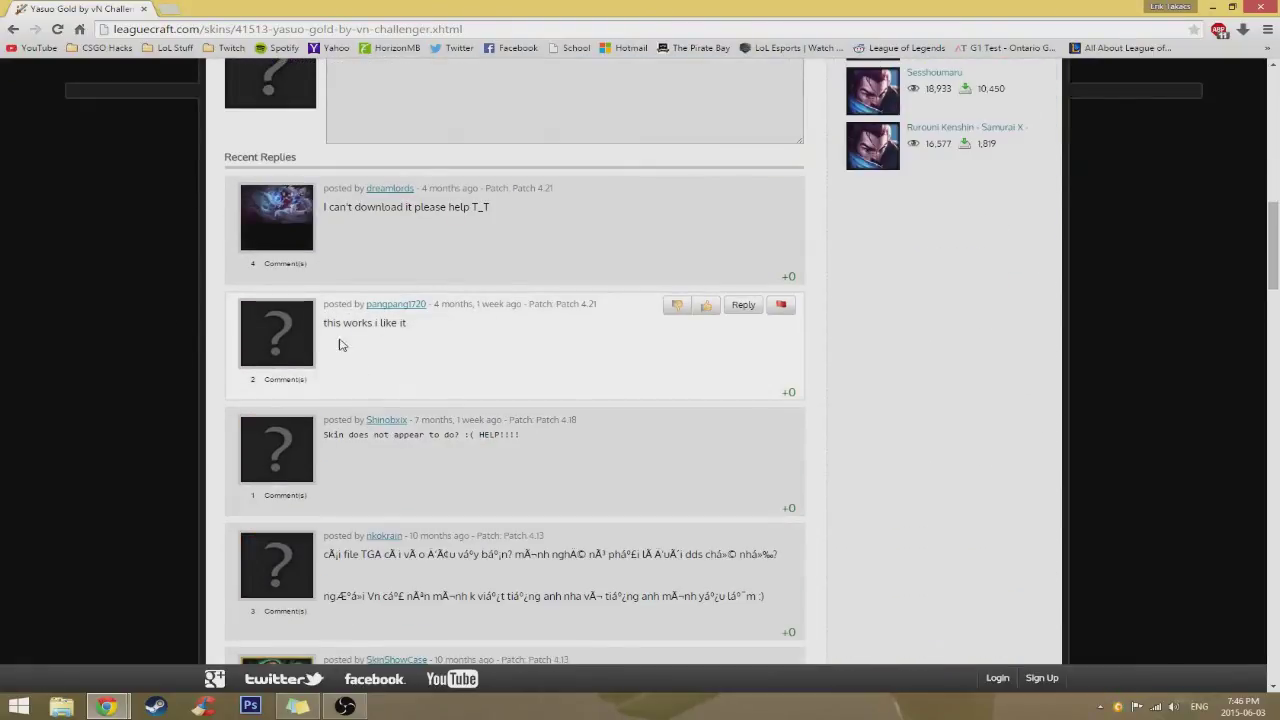
pyautogui.scroll(-2, 195, 372)
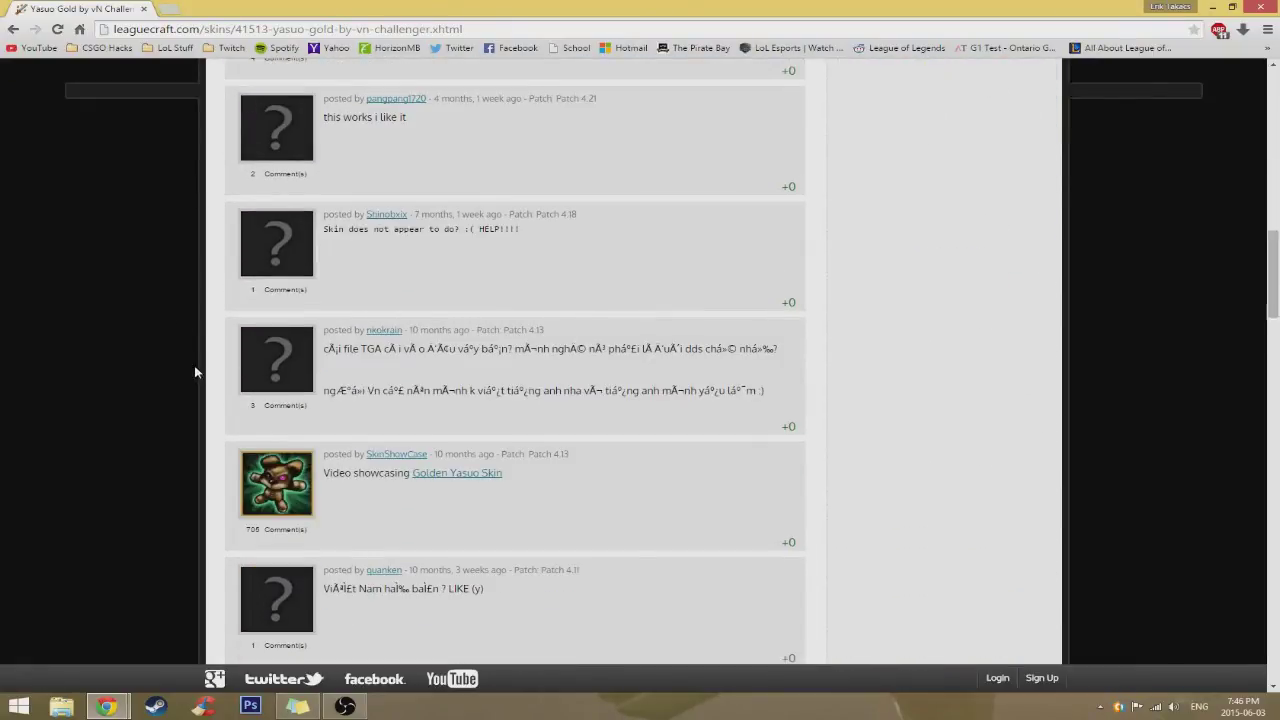
pyautogui.scroll(10, 137, 360)
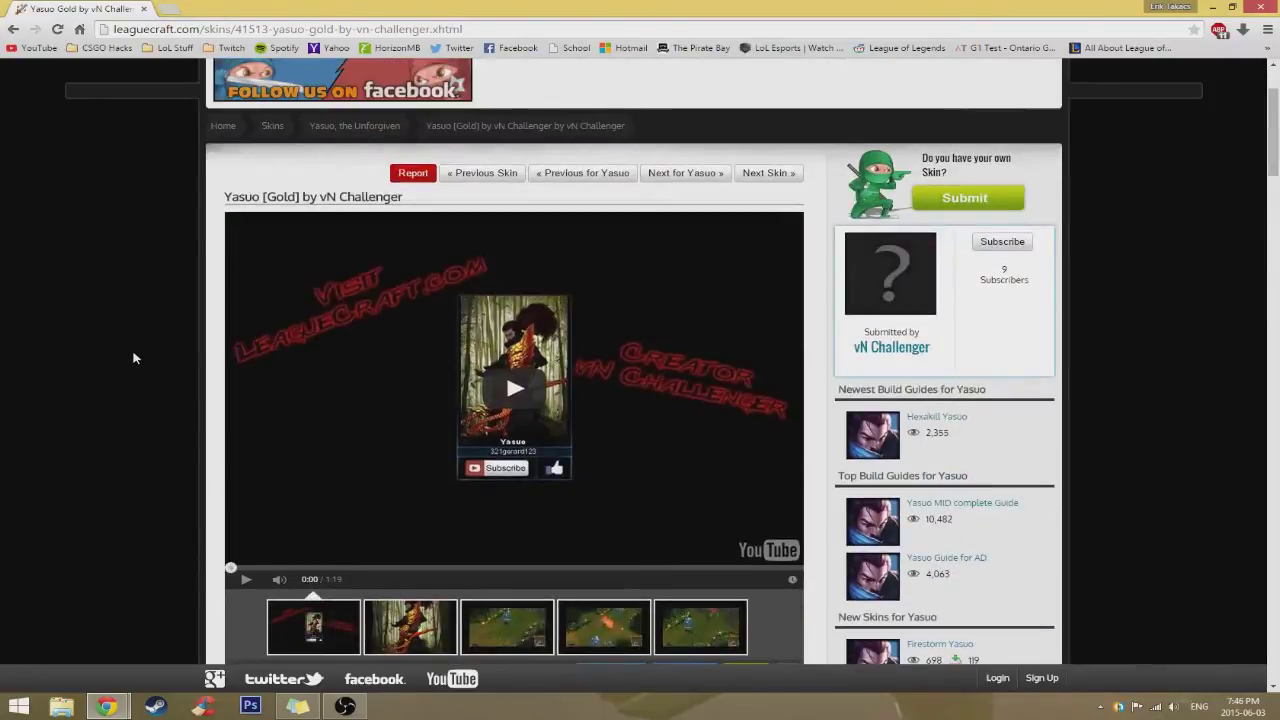
pyautogui.scroll(-6, 137, 355)
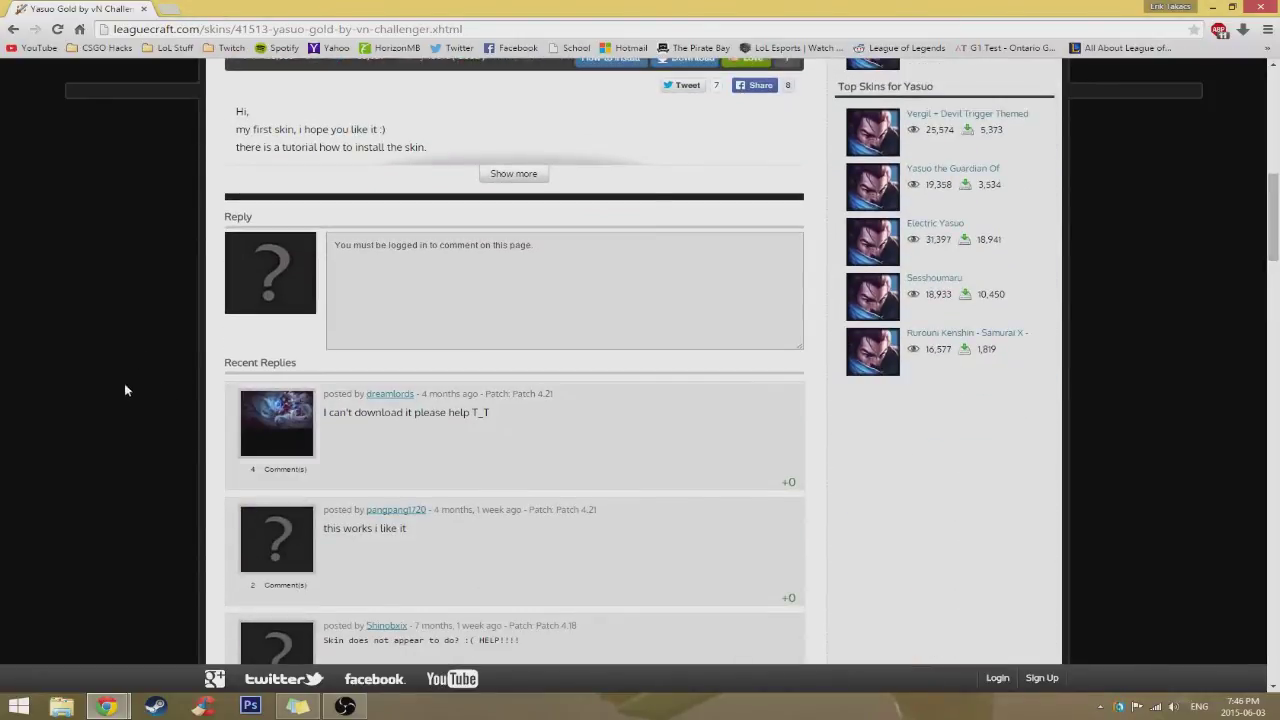
pyautogui.scroll(2, 123, 383)
pyautogui.scroll(6, 123, 375)
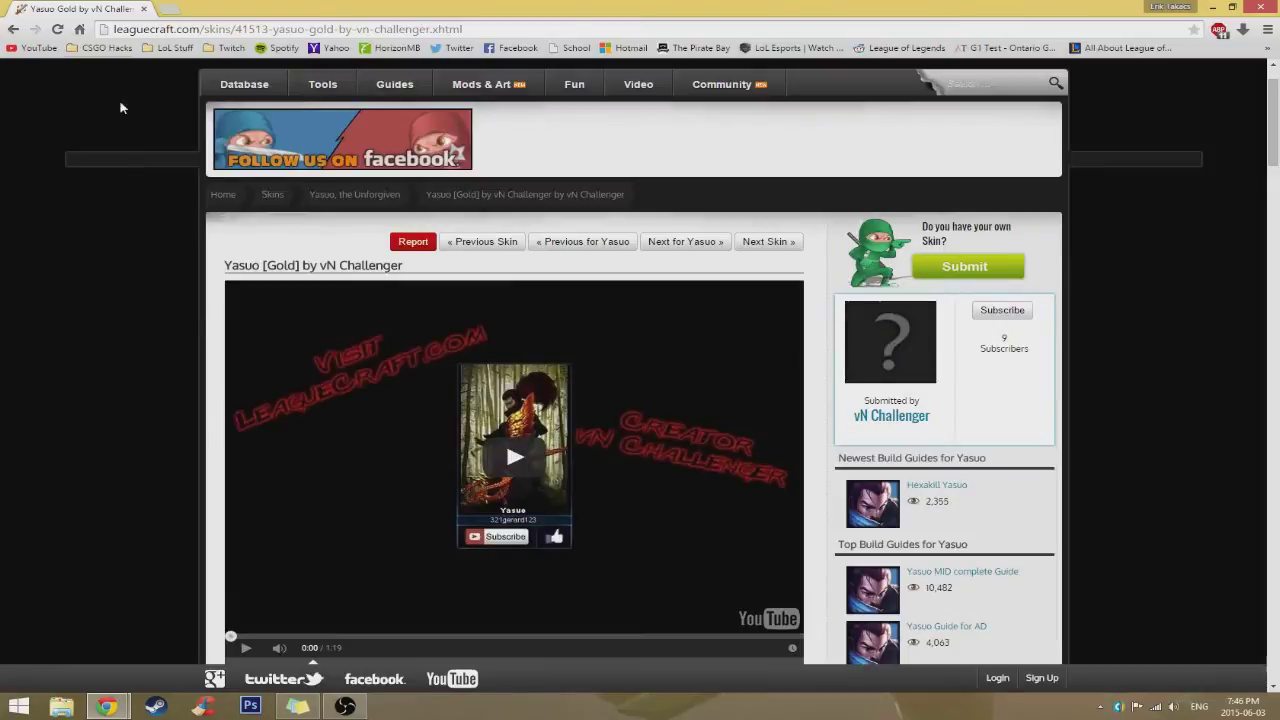
pyautogui.scroll(-3, 109, 243)
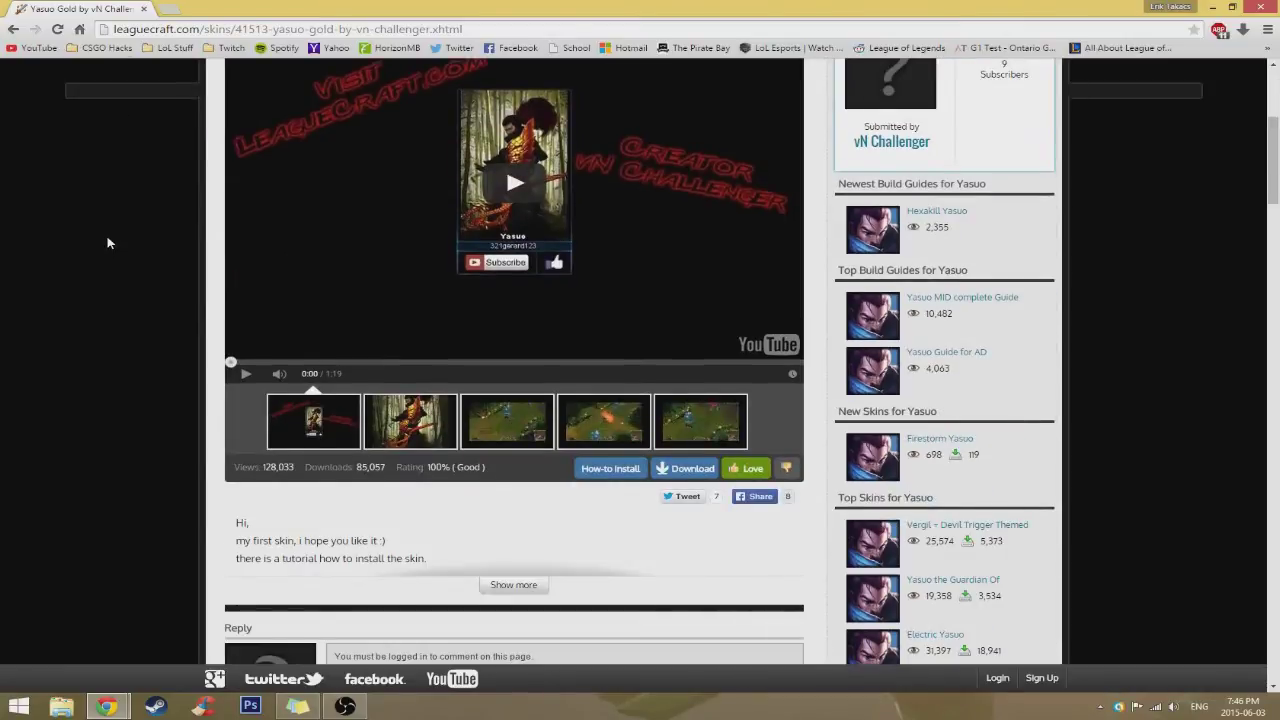
pyautogui.scroll(3, 107, 217)
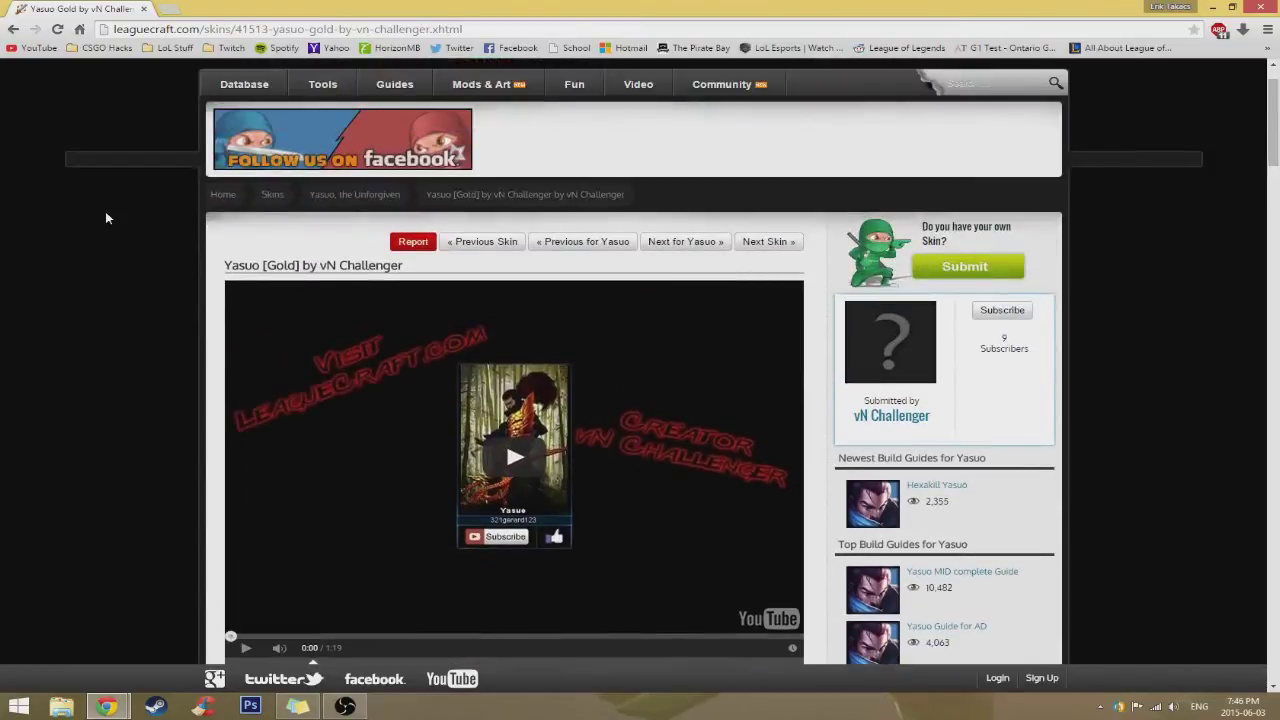
pyautogui.click(17, 32)
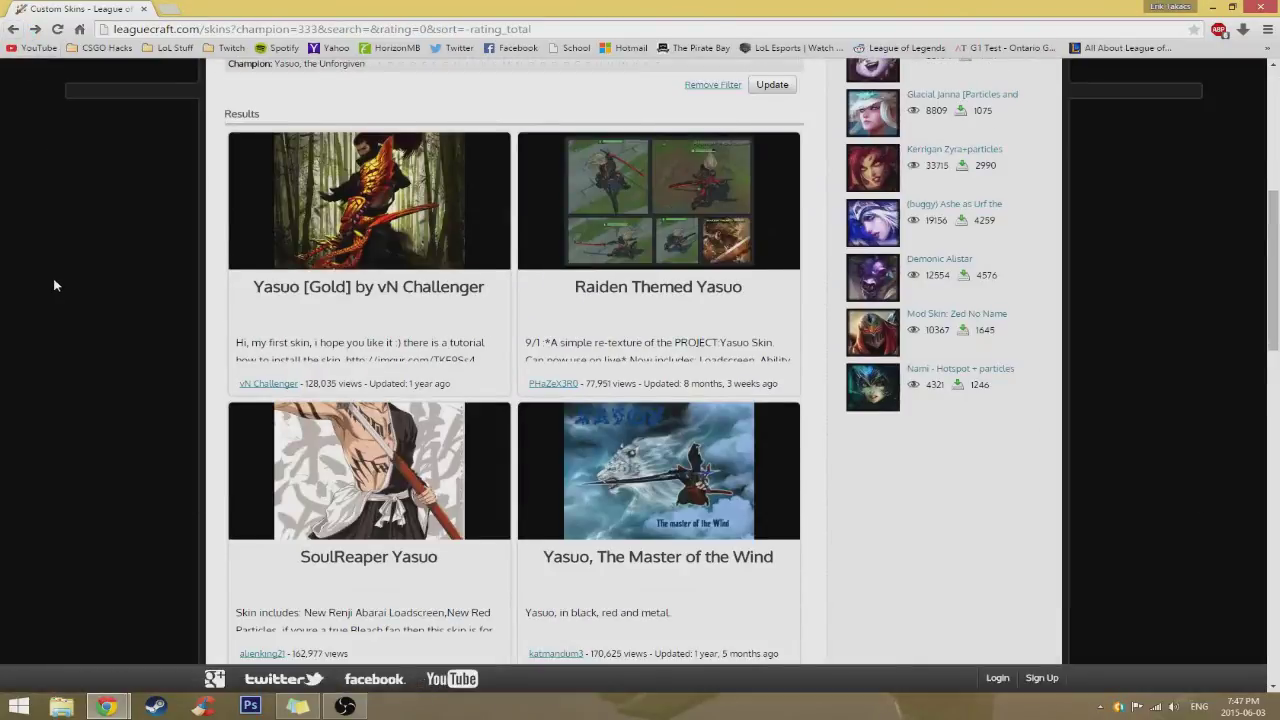
pyautogui.scroll(2, 52, 286)
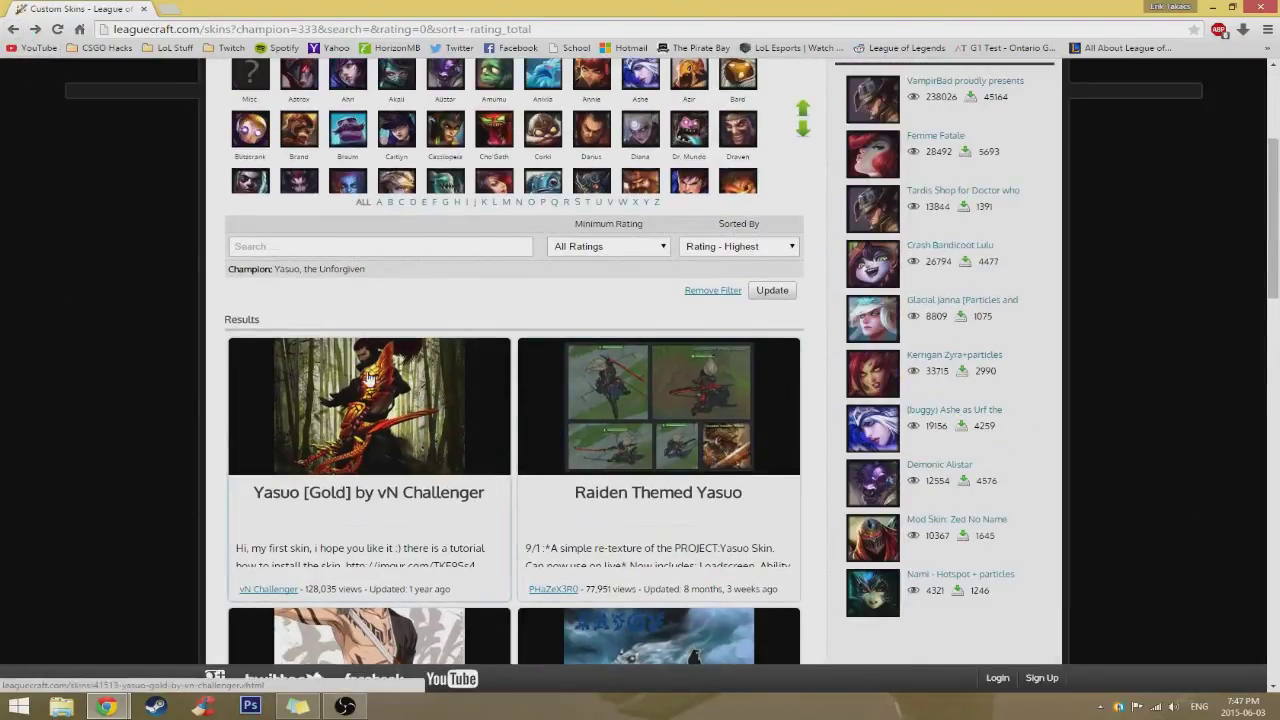
# Step: Minimize the Chrome window to reveal the desktop wallpaper and shortcuts
pyautogui.click(1211, 9)
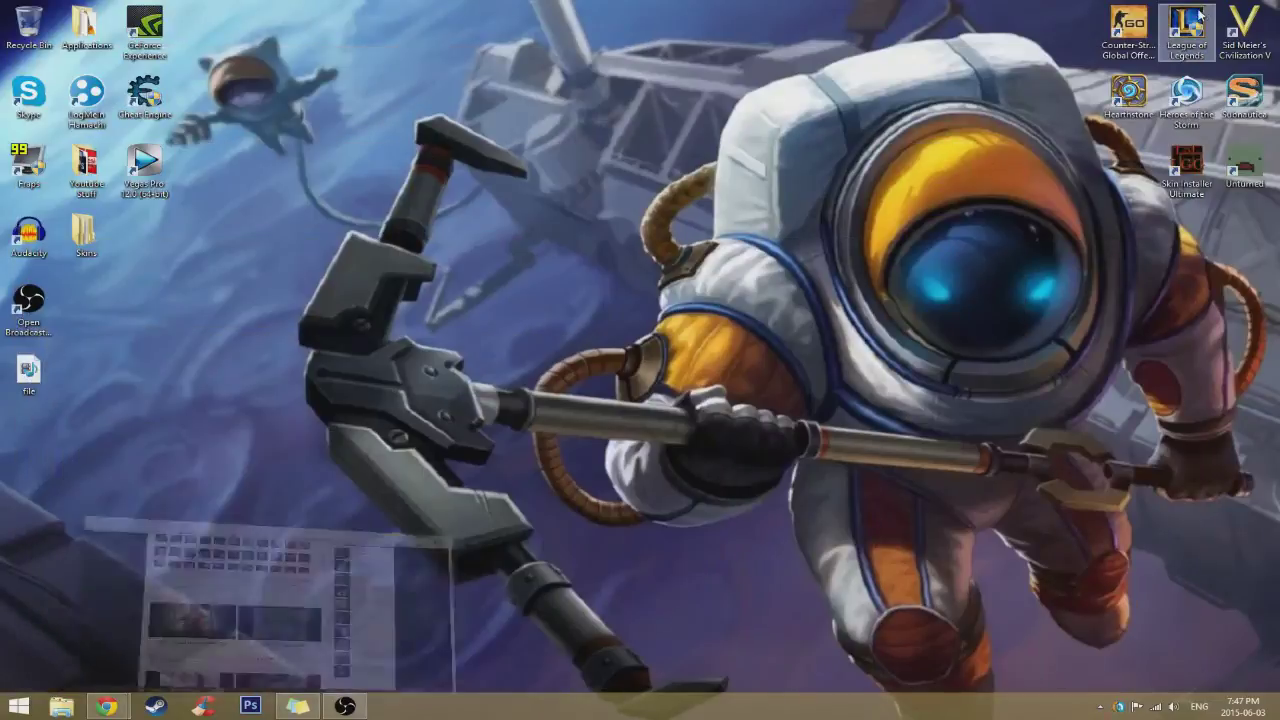